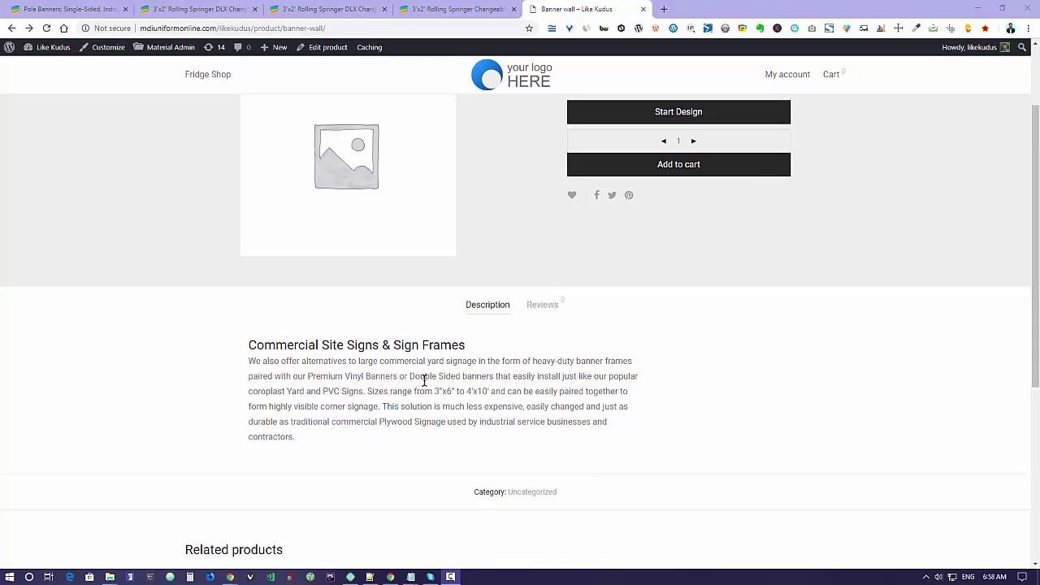
- Examine the Banner wall product page, including its description text, reviews section and related products
drag(424, 381, 444, 390)
click(517, 390)
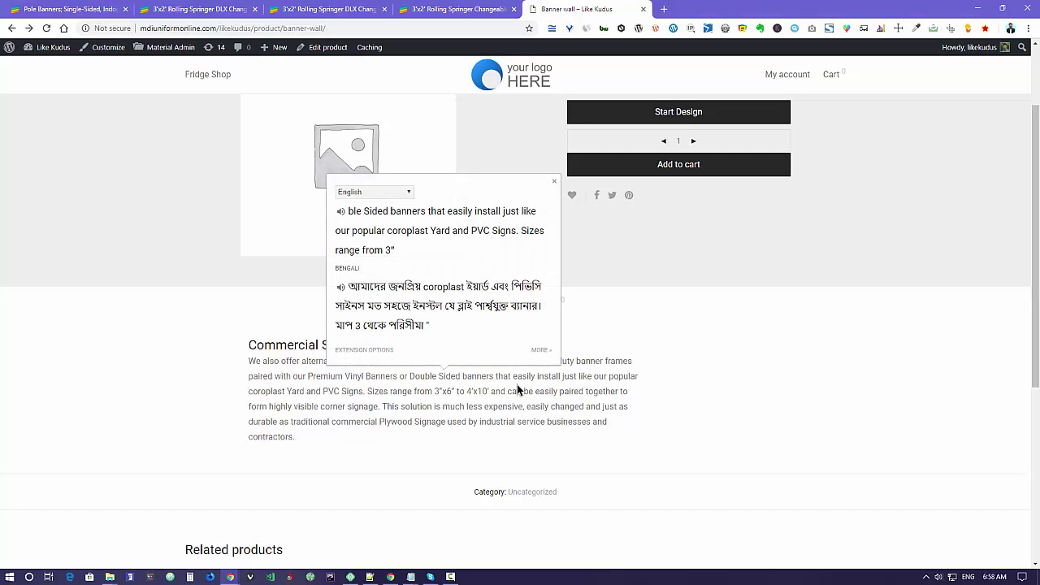
click(492, 390)
drag(360, 362, 519, 390)
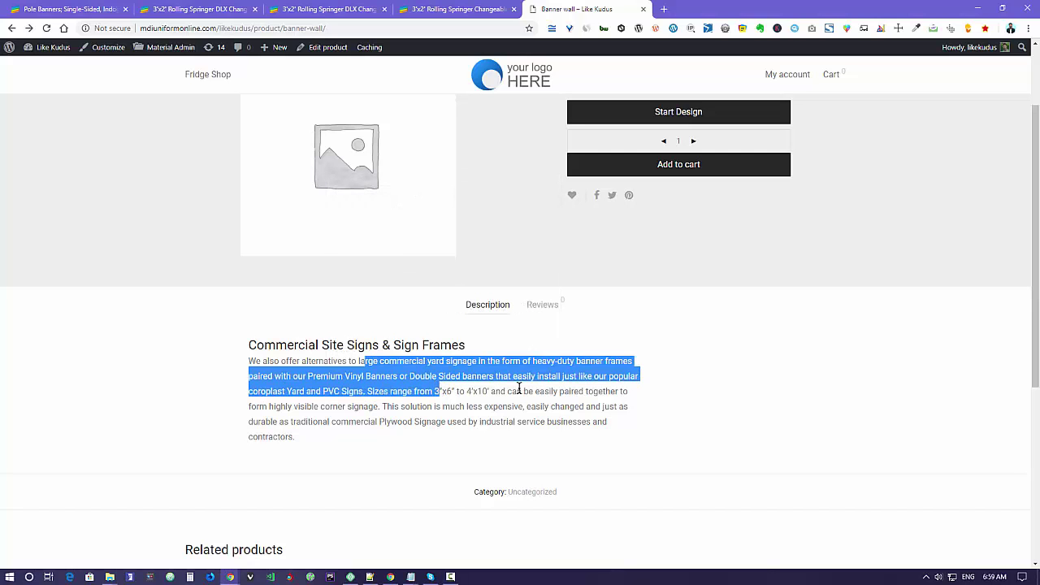
click(598, 421)
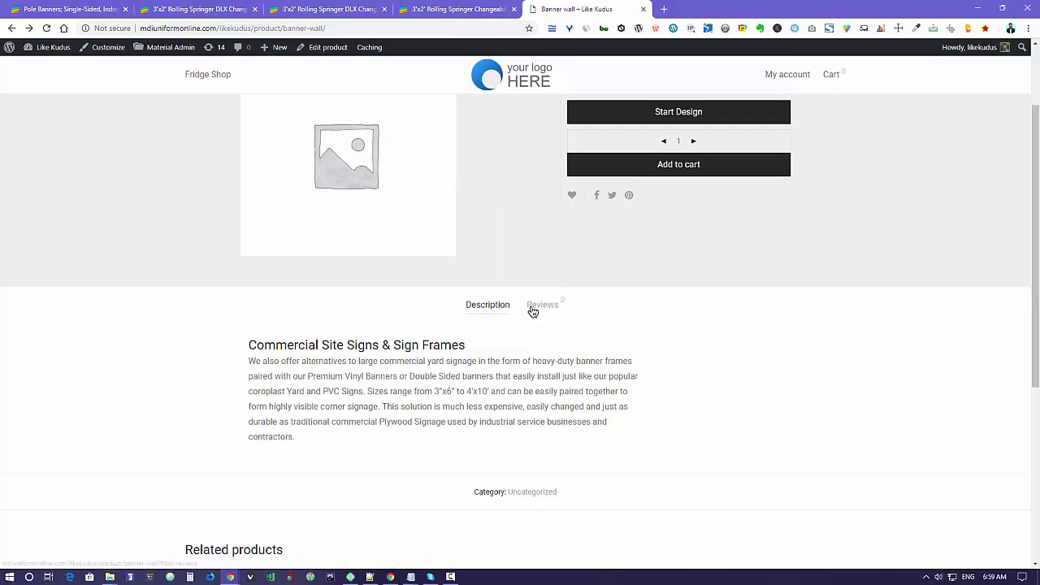
click(540, 306)
click(481, 313)
scroll(630, 357, down, 3)
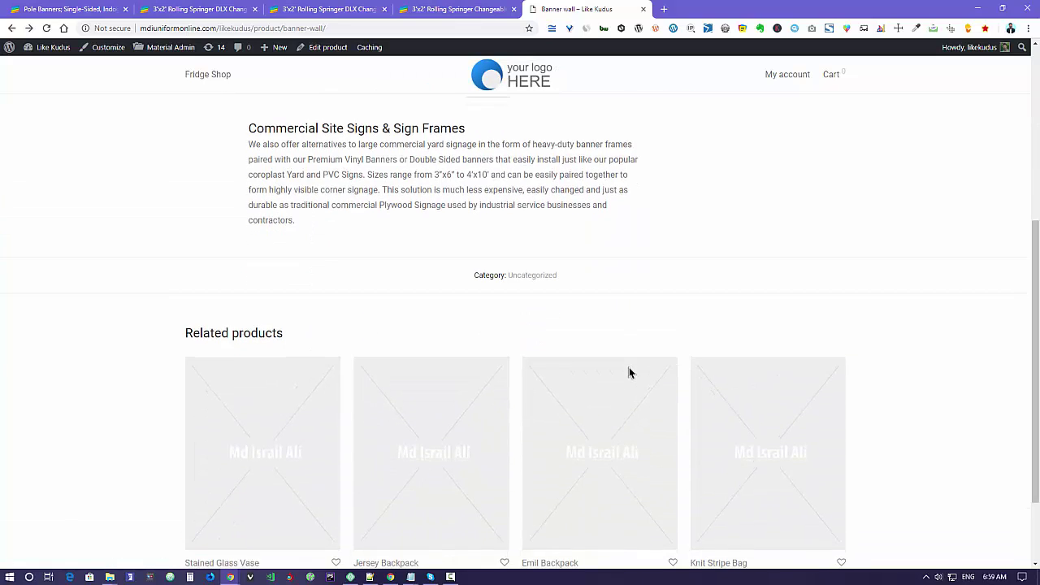
scroll(801, 406, down, 2)
scroll(812, 420, up, 5)
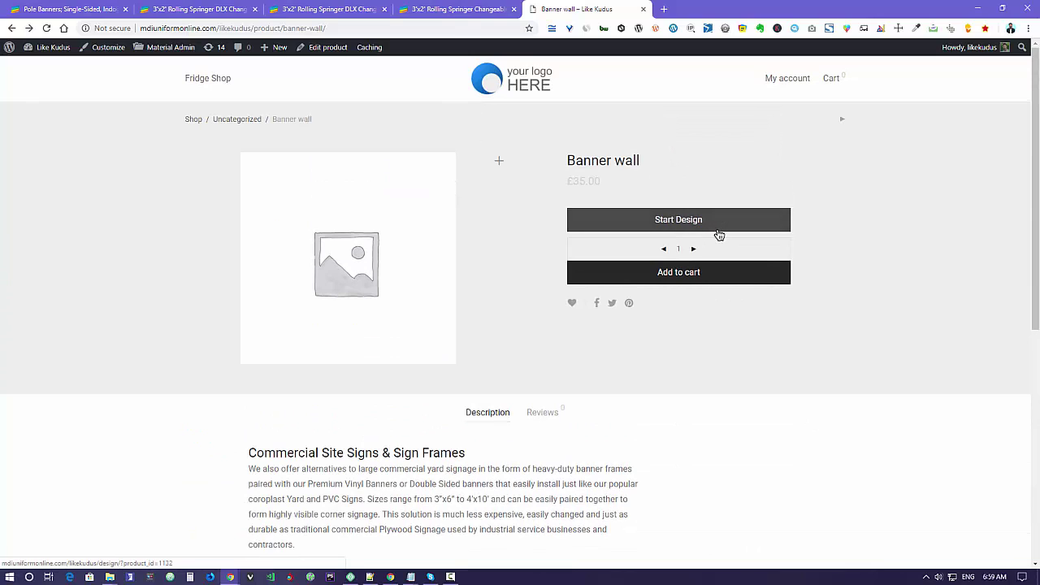
- Start designing the Banner wall product and look over the designer page with its quantity and description sections
click(719, 235)
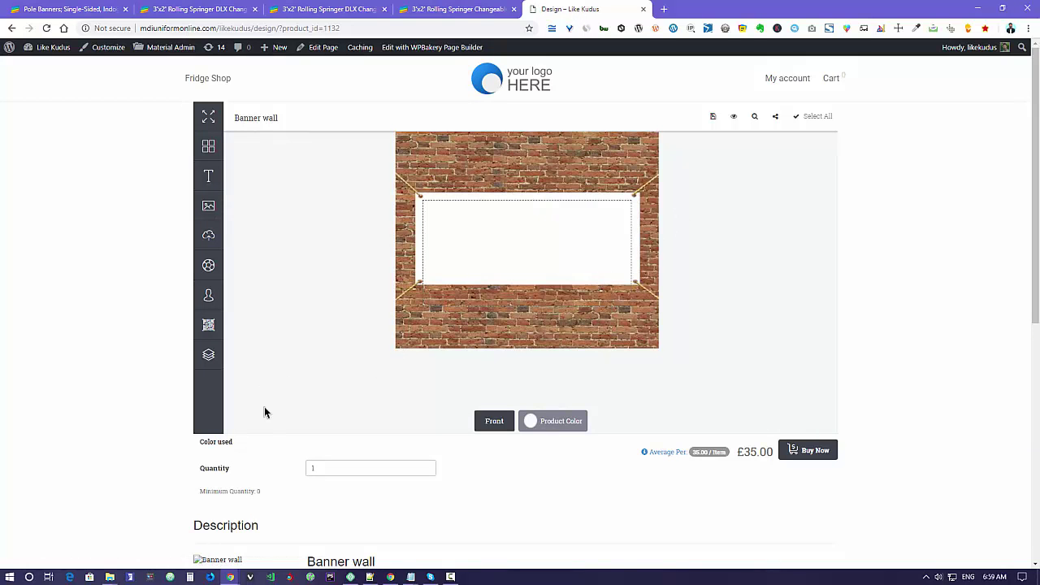
scroll(905, 410, down, 3)
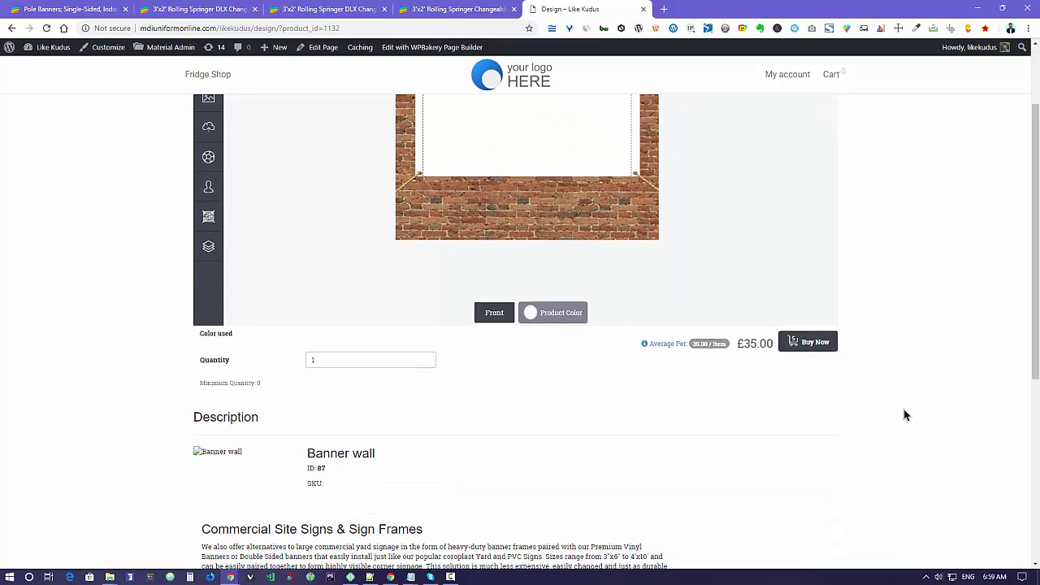
scroll(905, 410, up, 3)
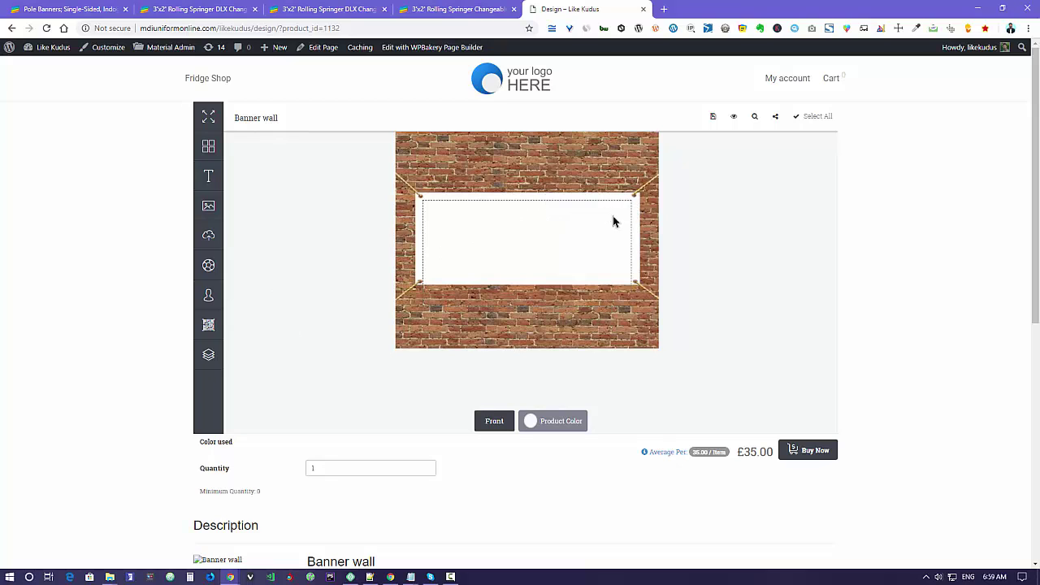
- Add the yellow flaming clip art to the banner and move it to the banner's lower-left corner
click(207, 215)
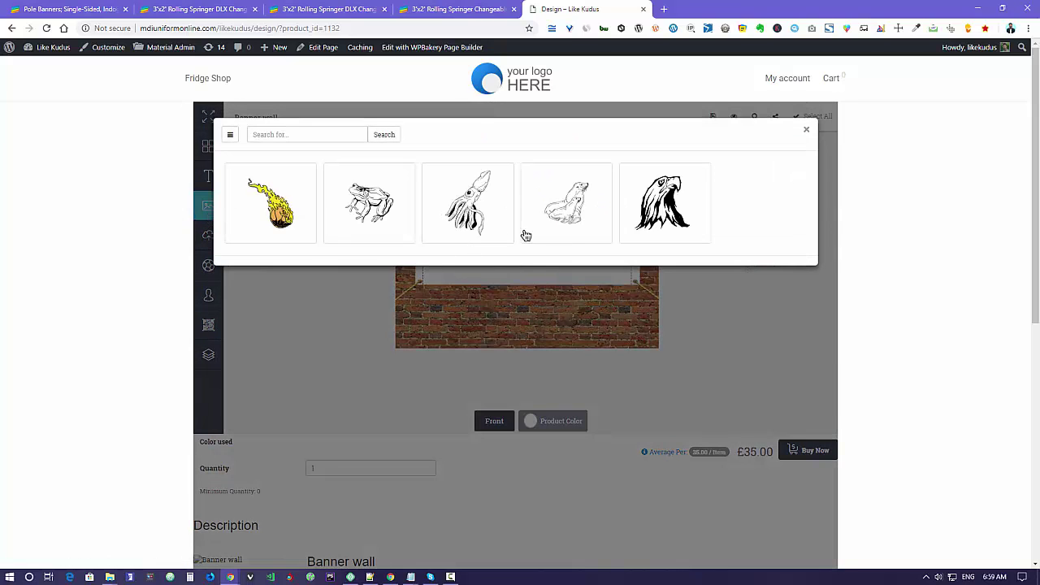
click(283, 219)
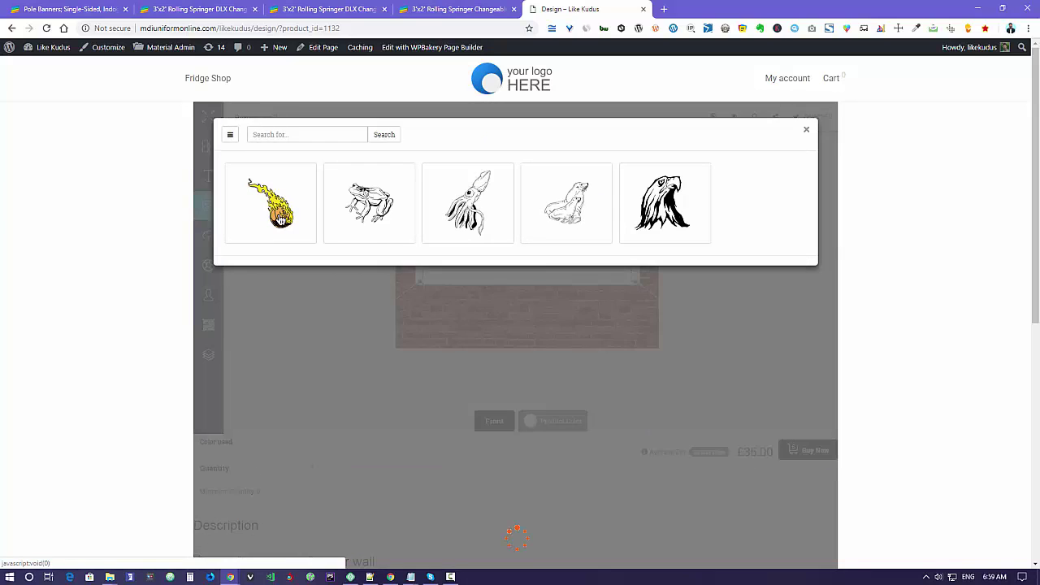
drag(537, 264, 434, 277)
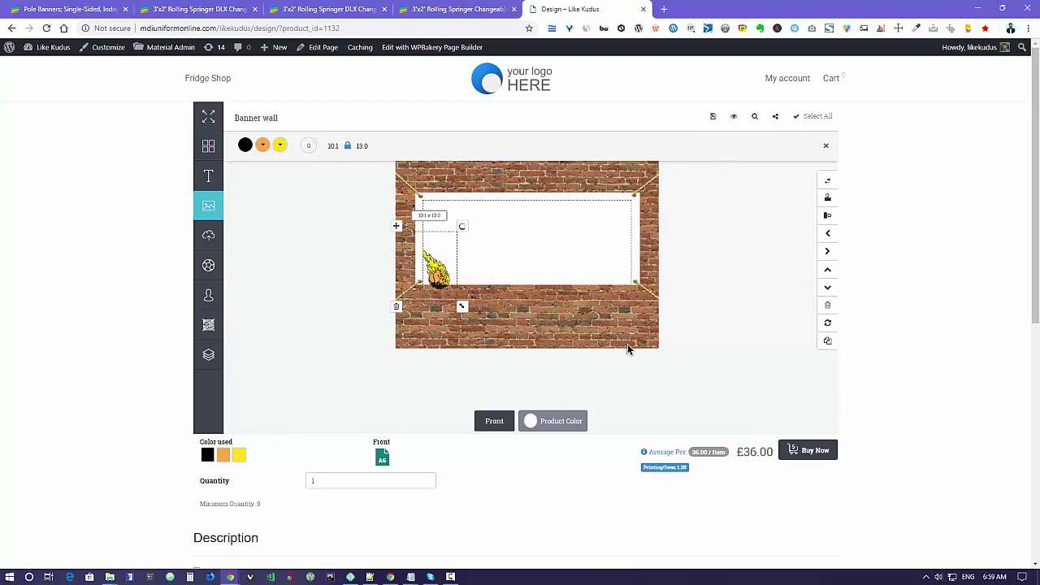
- Open the site's WordPress admin in a new browser tab at mdiuniformonline.com/likekudus/admin
click(662, 9)
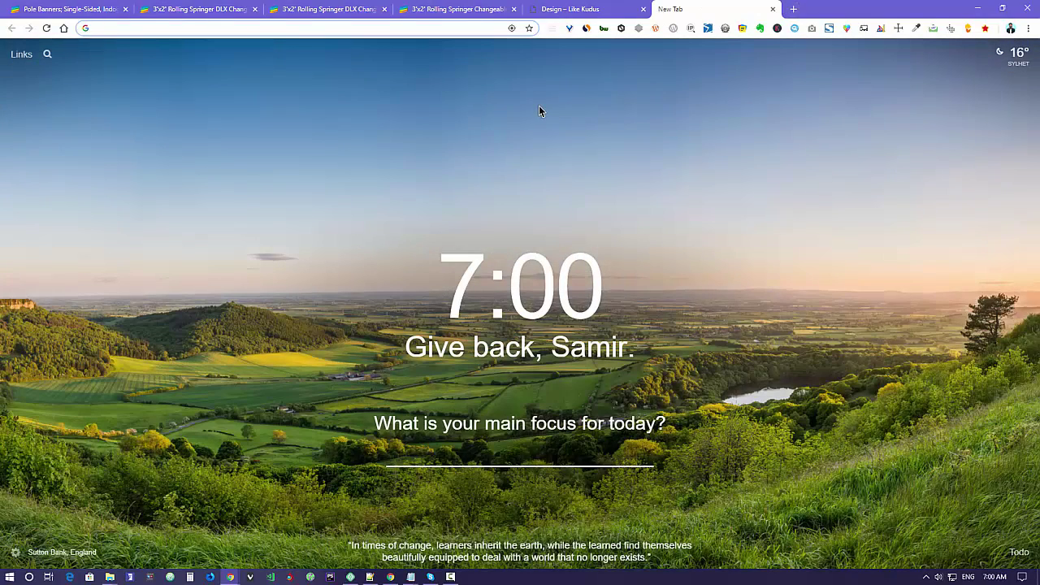
text(md)
key(Right)
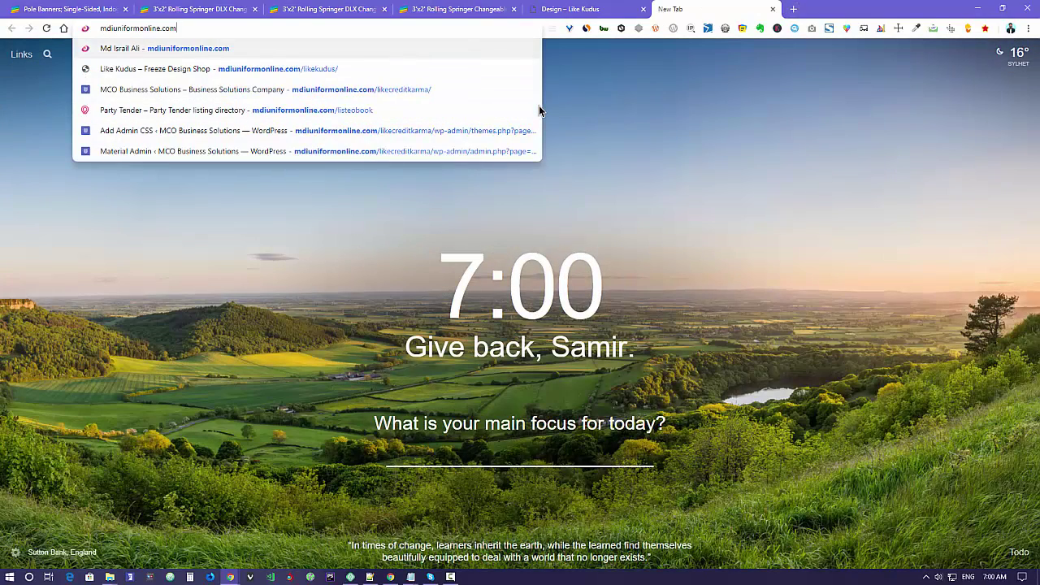
text(likek)
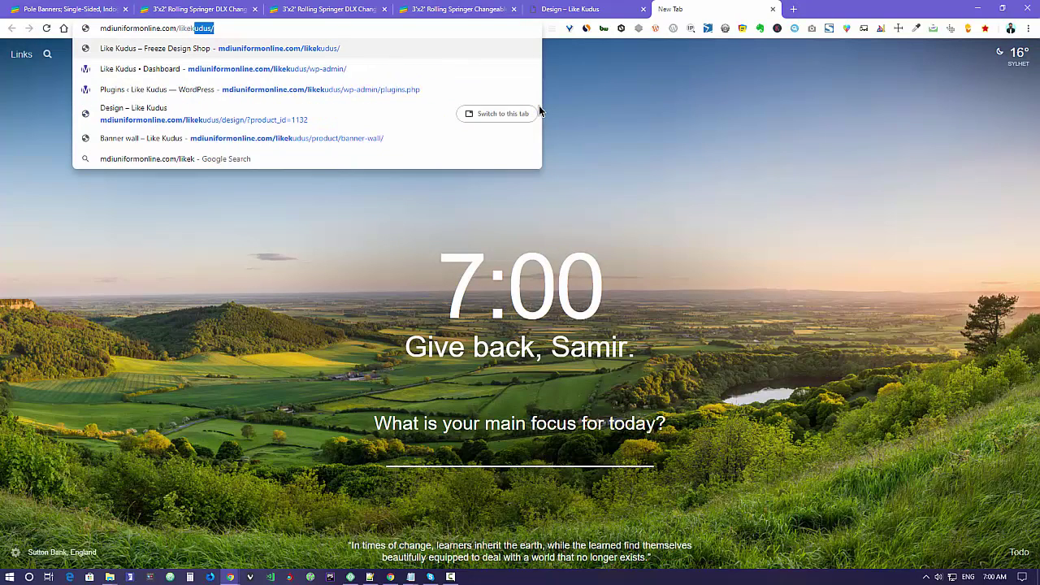
key(Right)
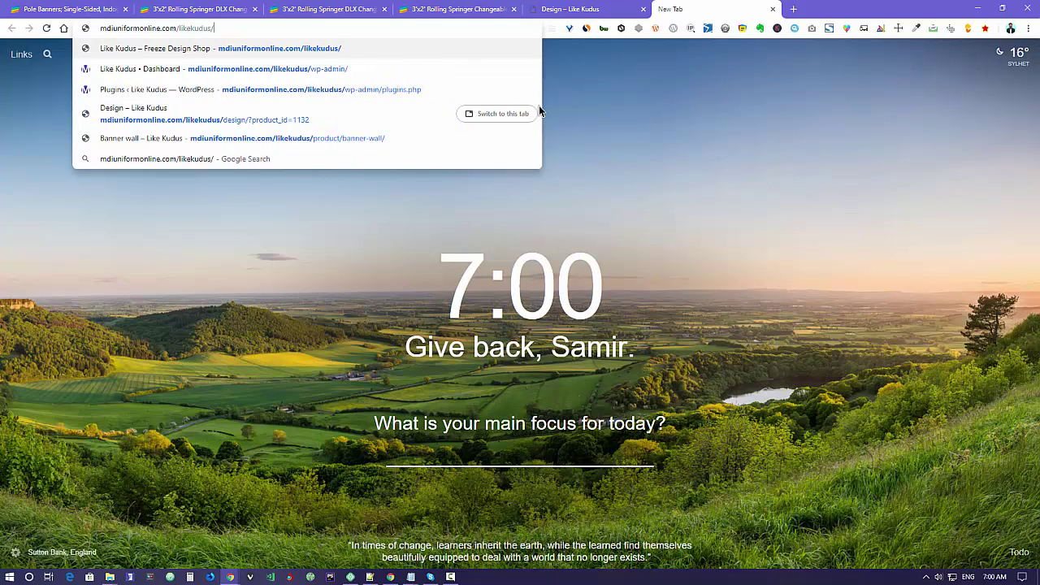
text(a)
key(Right)
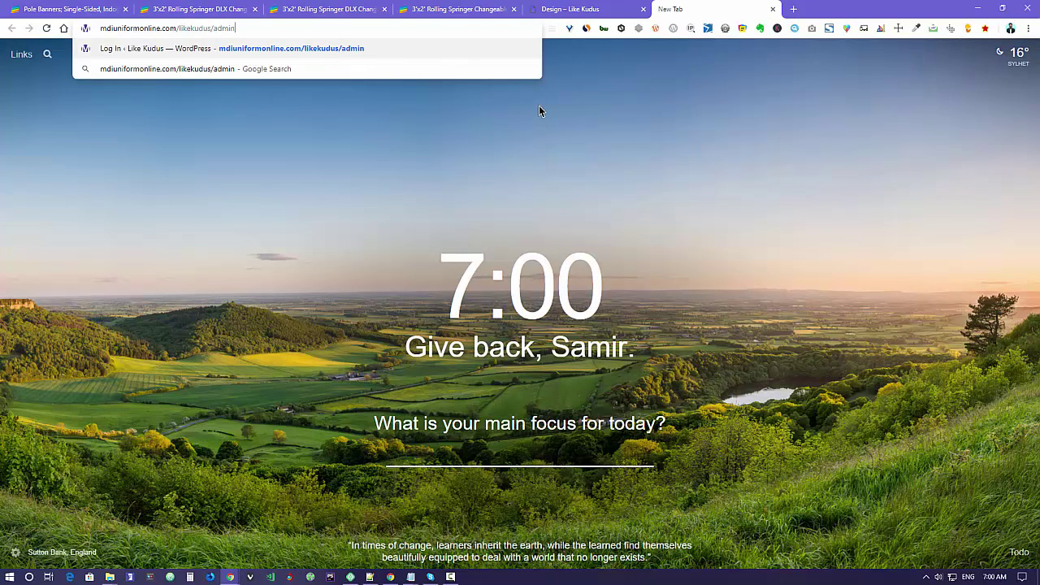
key(Return)
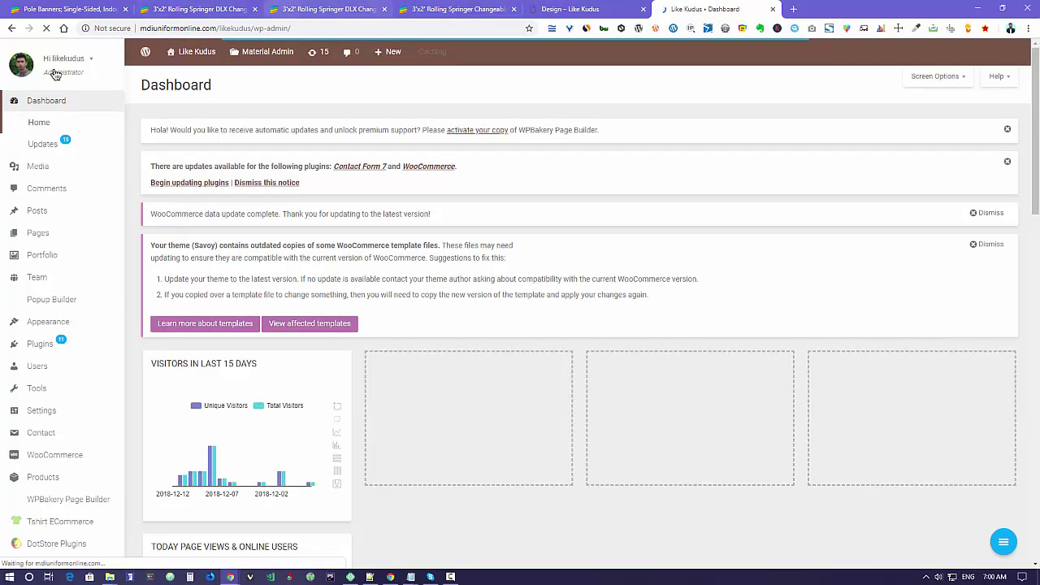
- Open the Banner wall product for editing from the list of all products
mouse_move(77, 481)
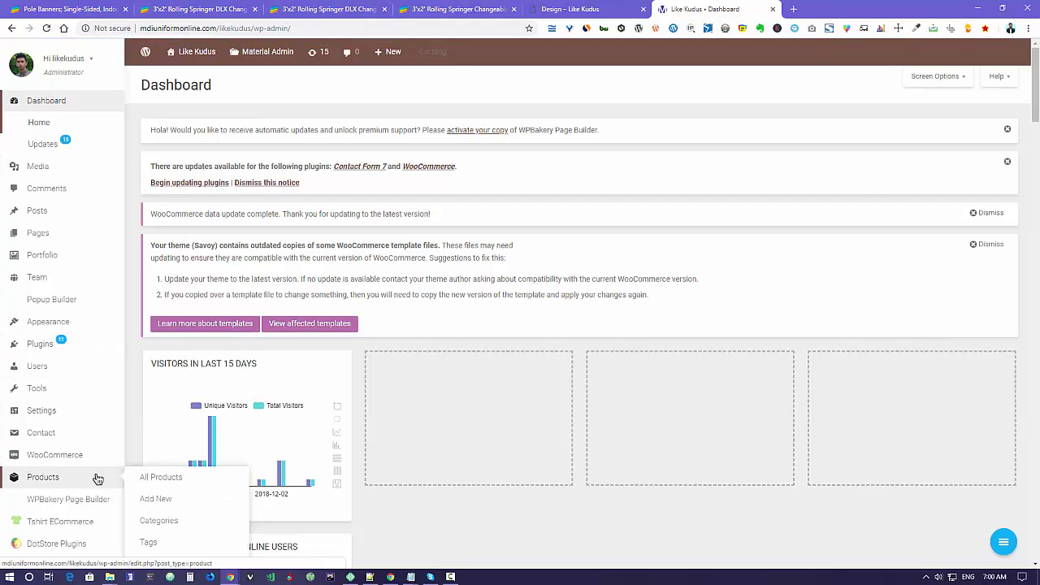
click(149, 476)
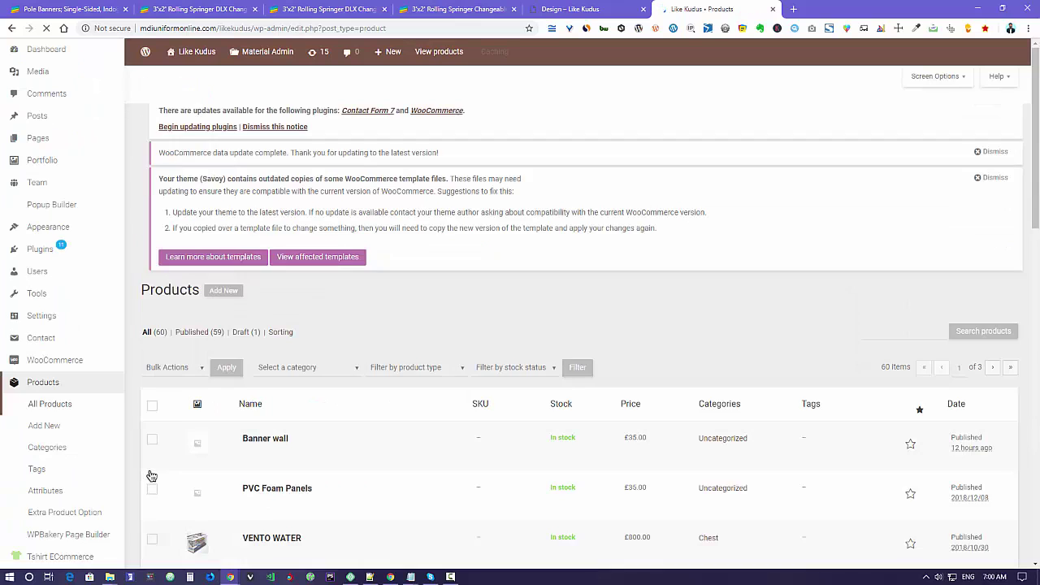
scroll(322, 398, down, 2)
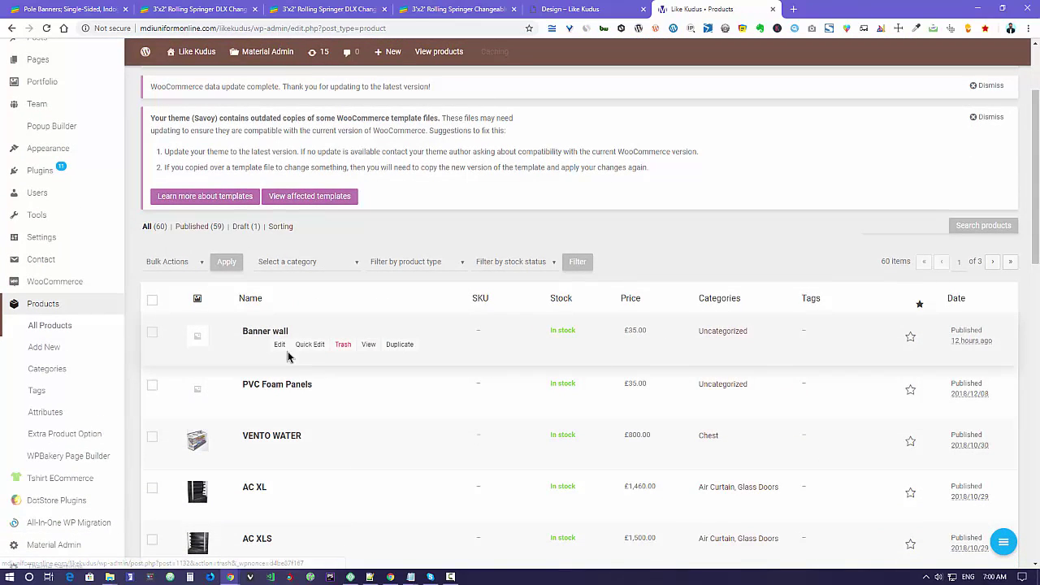
click(279, 345)
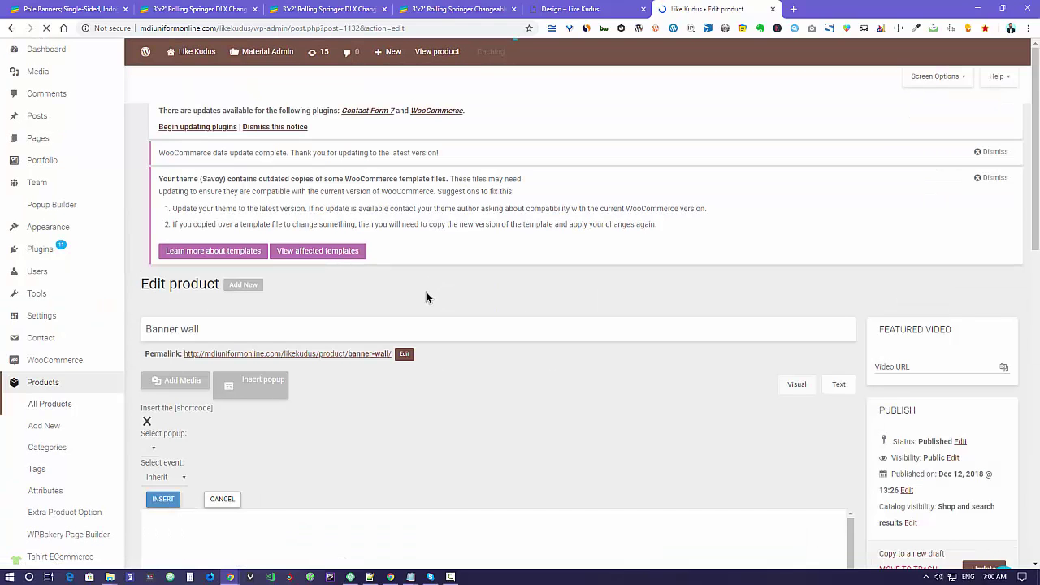
- Examine the product's description text and its T-Shirt eCommerce data, including the size info and printing settings
scroll(432, 368, down, 2)
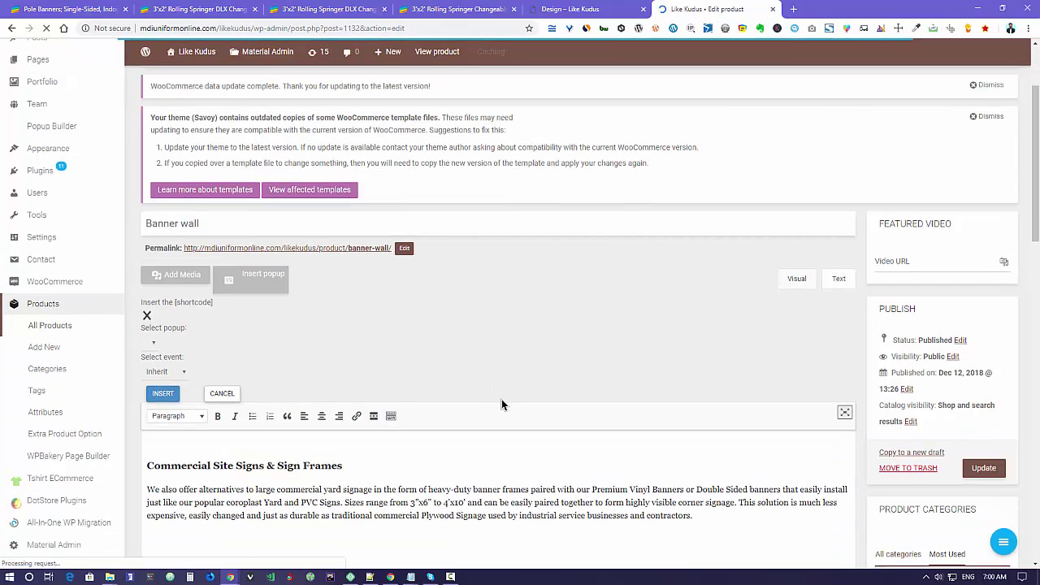
scroll(501, 399, down, 2)
drag(568, 385, 597, 387)
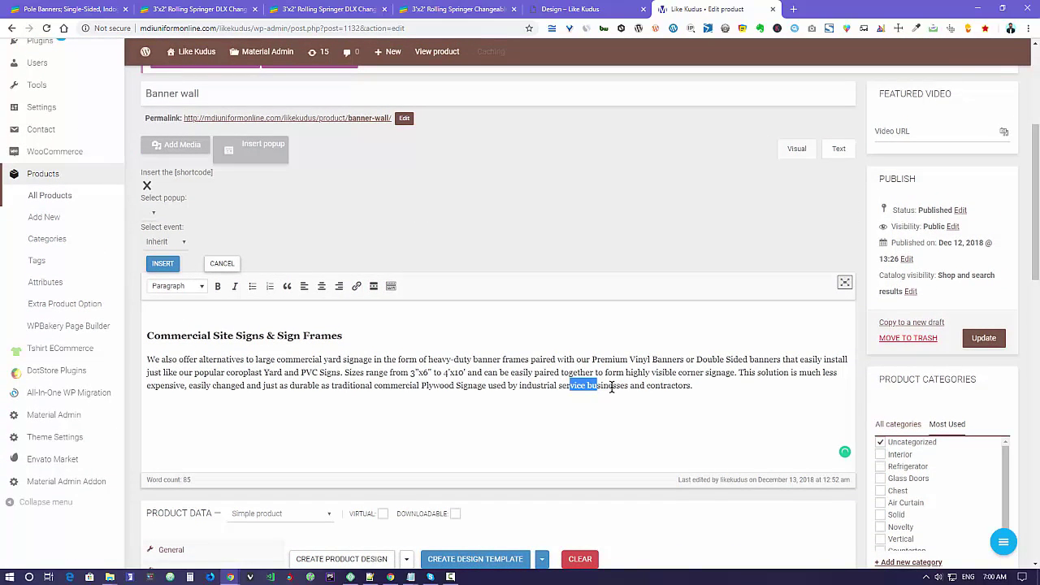
scroll(612, 387, down, 2)
scroll(613, 388, down, 3)
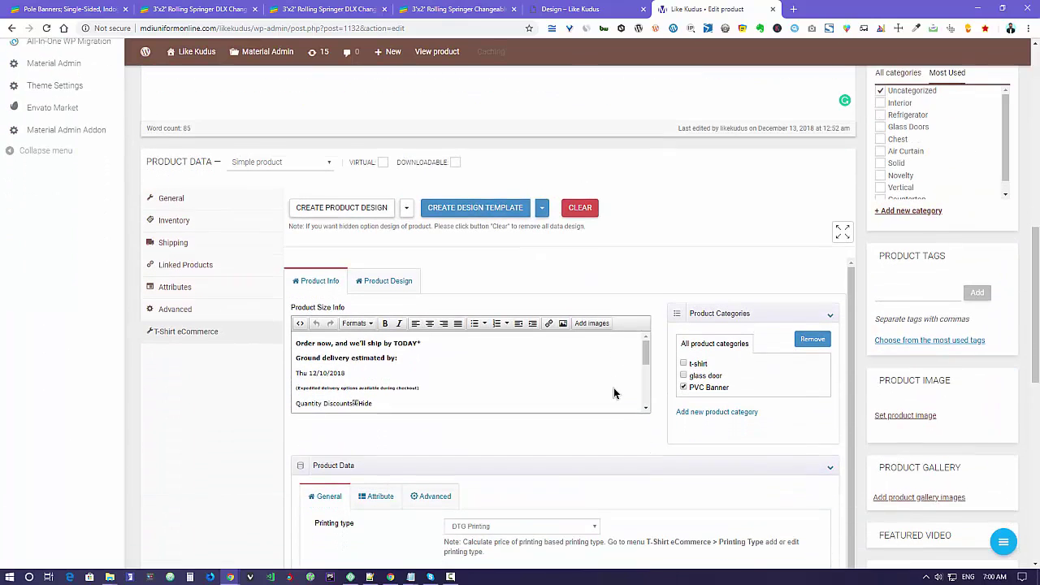
drag(577, 392, 417, 414)
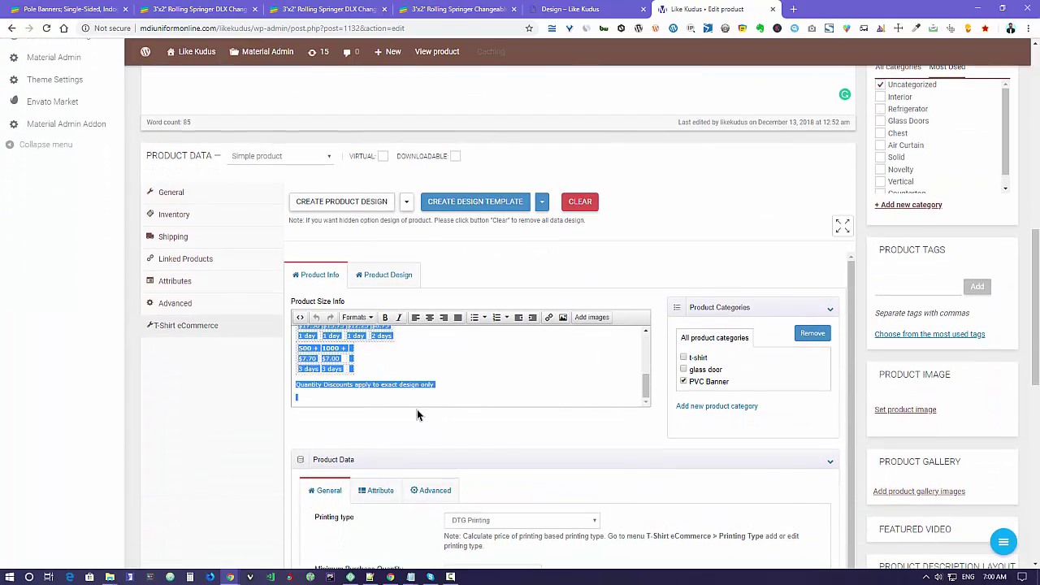
click(447, 376)
scroll(462, 399, down, 2)
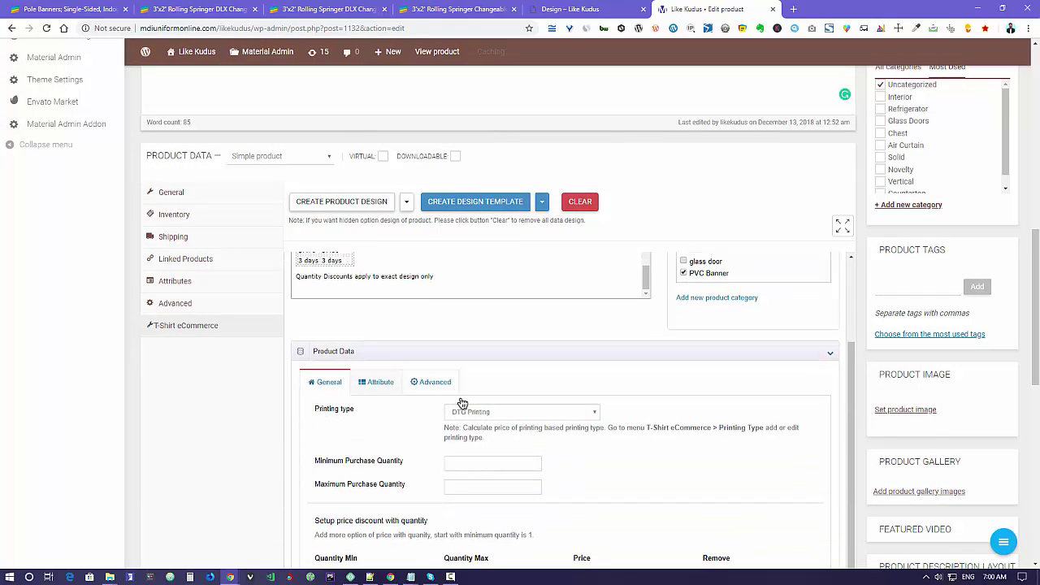
- Review the product's categories, tags, image and gallery settings, and check the product description layout options
scroll(518, 440, up, 6)
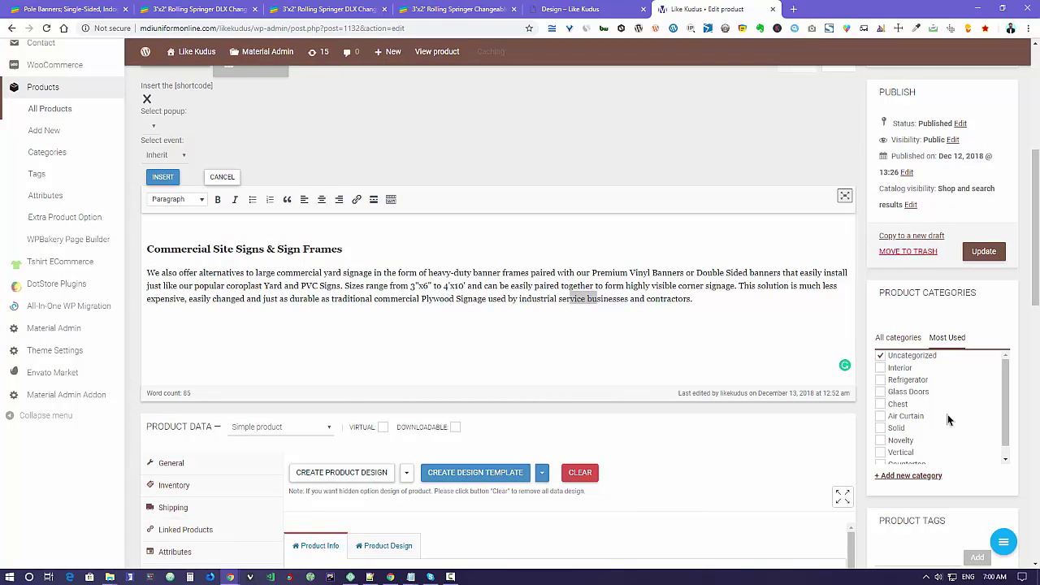
scroll(947, 414, down, 1)
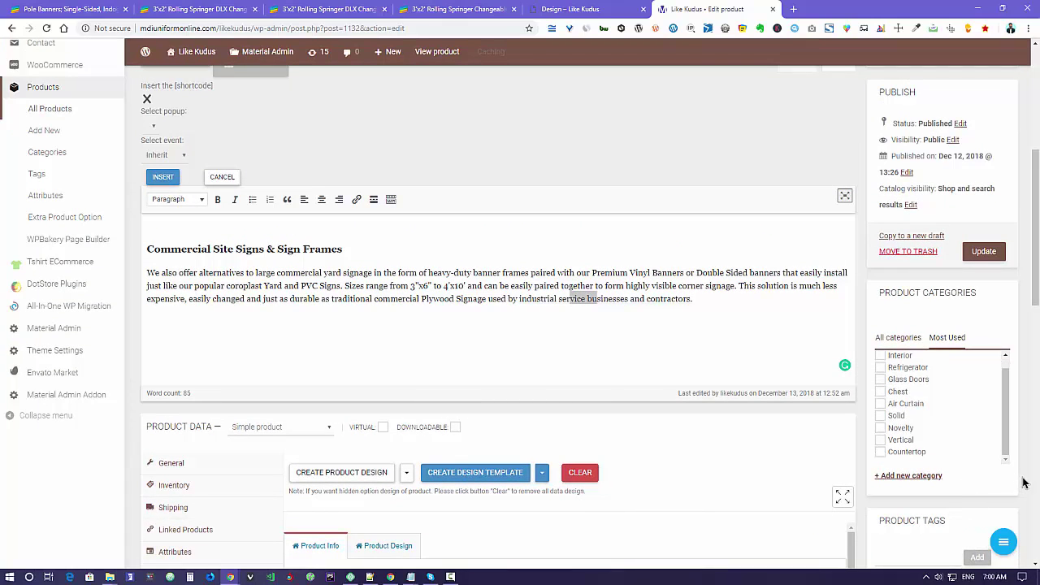
scroll(1023, 482, down, 3)
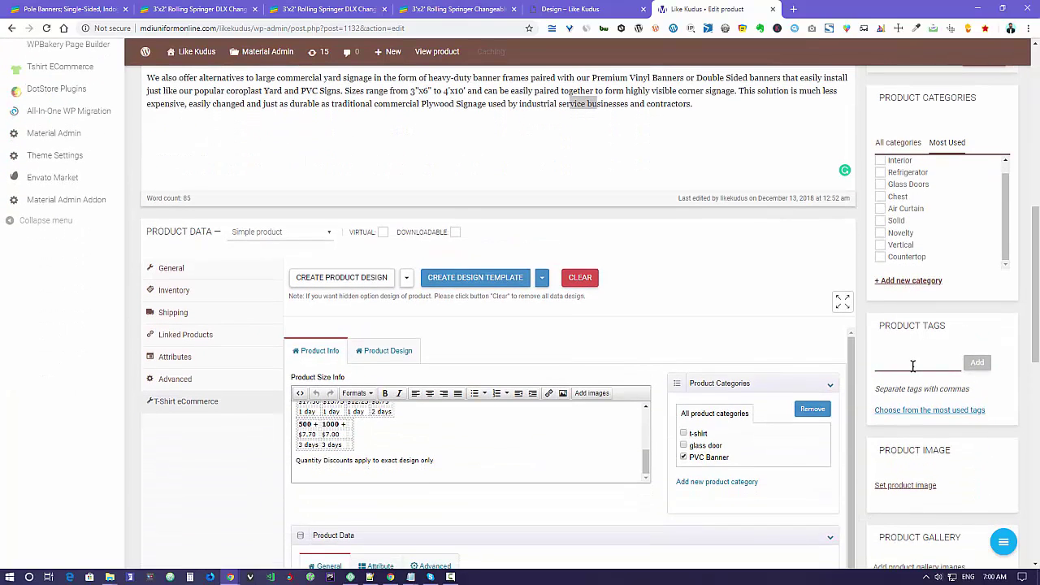
scroll(935, 419, down, 3)
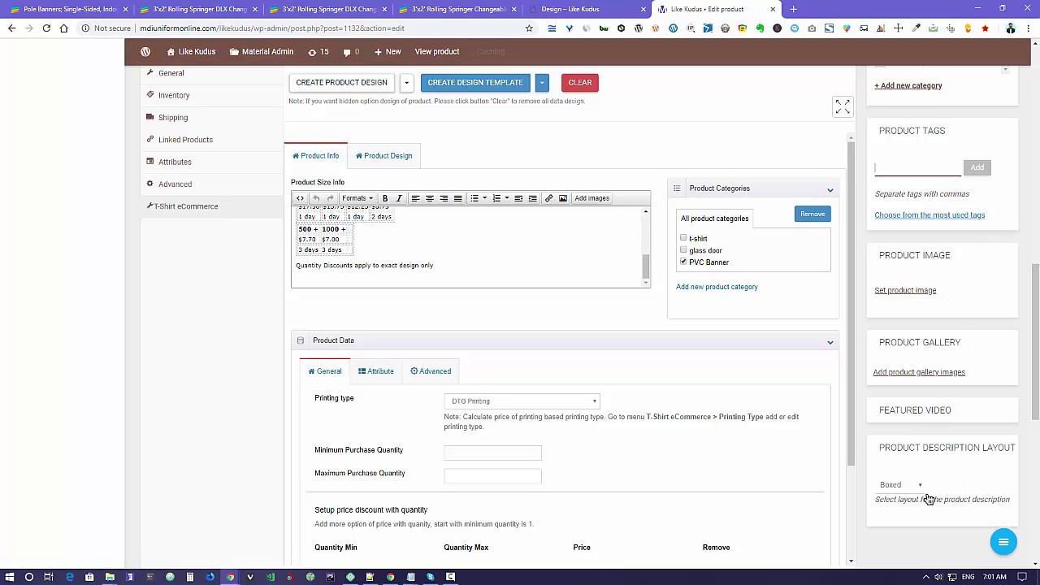
click(892, 485)
click(886, 543)
- Examine the product short description and reviews sections, and return to the T-Shirt eCommerce product data
scroll(883, 537, down, 3)
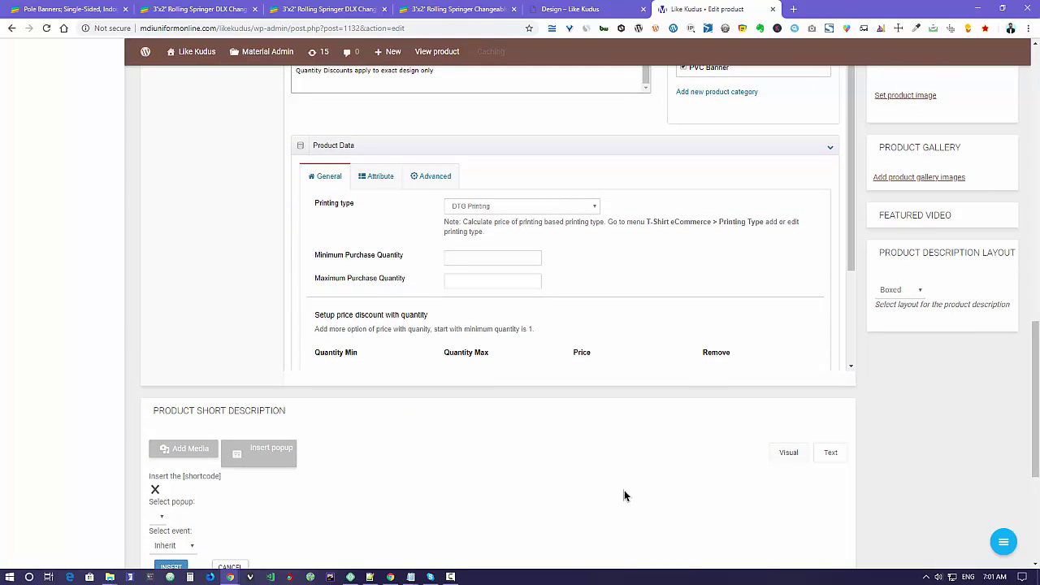
scroll(571, 417, down, 2)
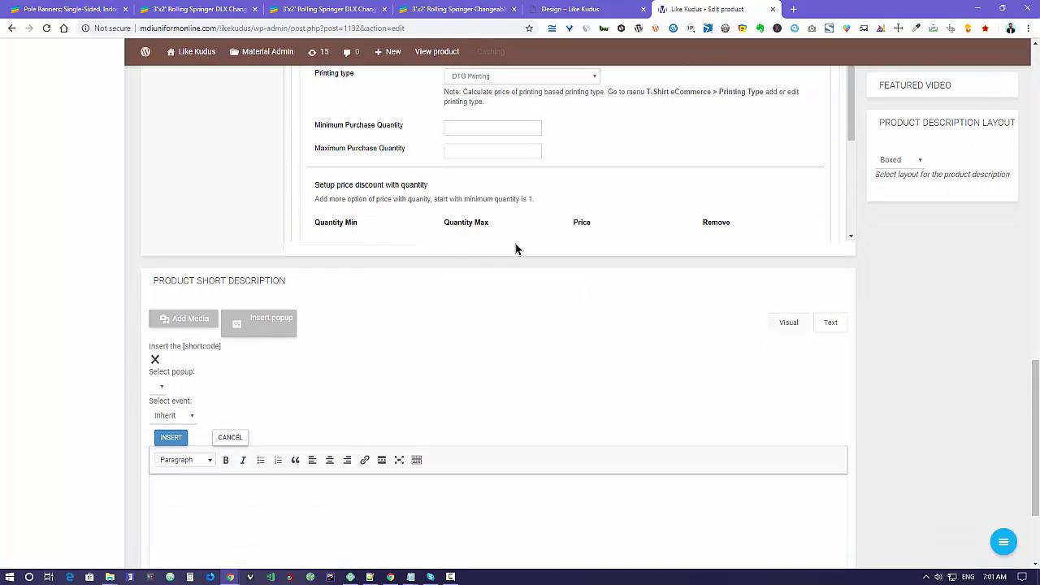
scroll(817, 392, down, 2)
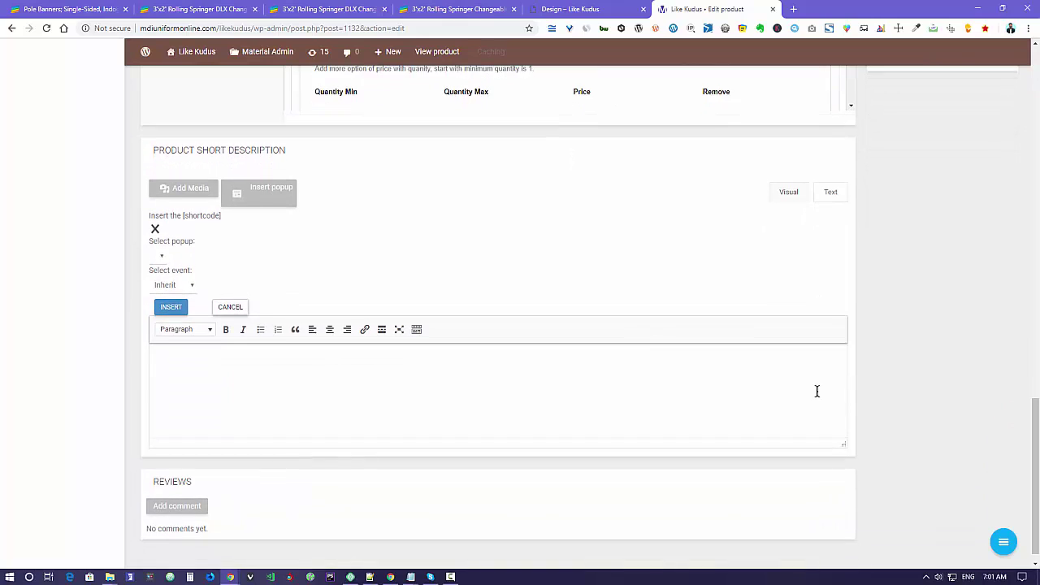
scroll(817, 392, down, 1)
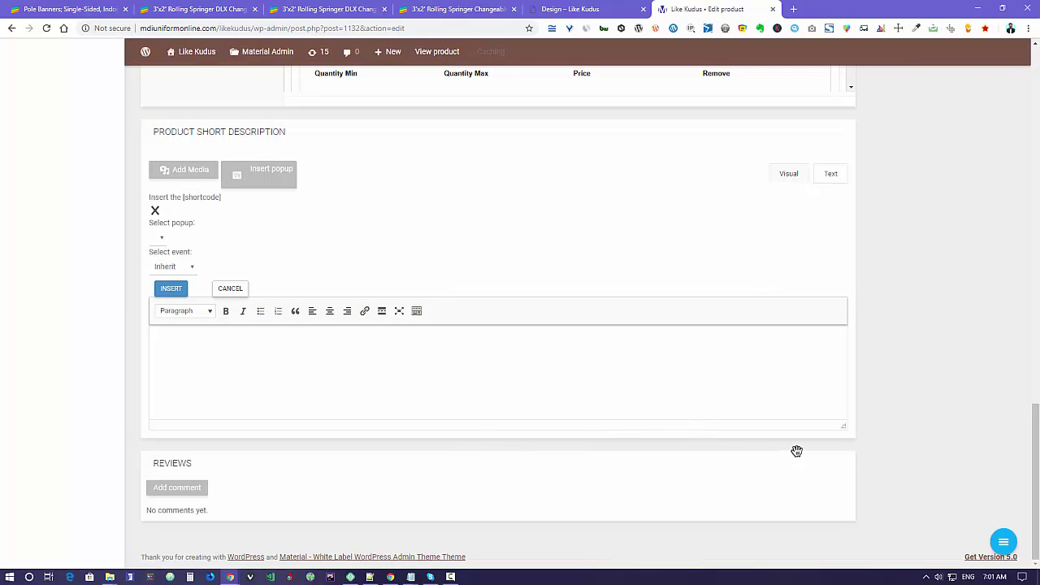
scroll(884, 444, up, 5)
scroll(888, 435, up, 4)
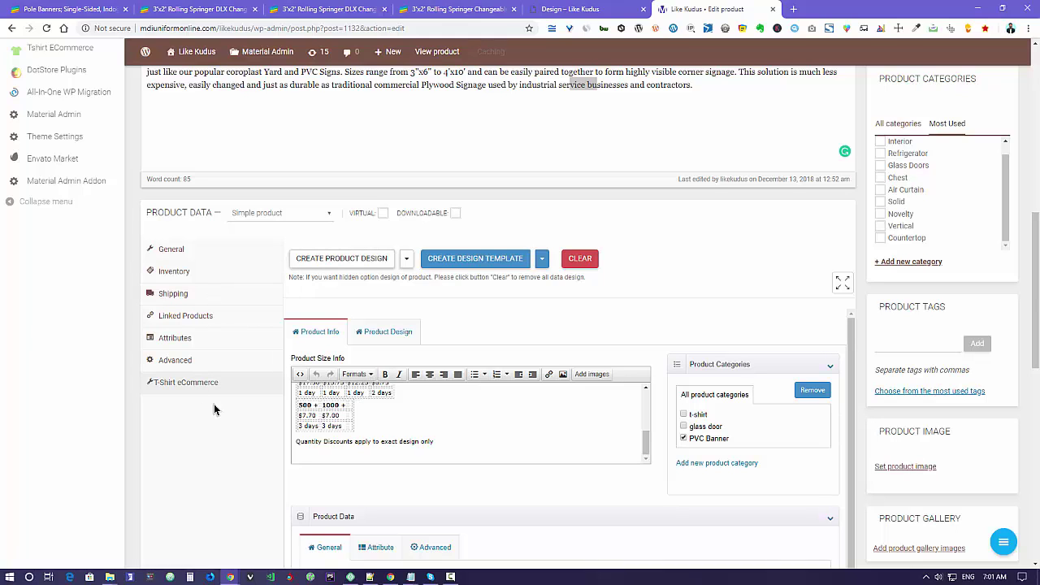
- Remove the front view image and the white product color from the Banner wall's product design
click(387, 333)
scroll(642, 473, down, 1)
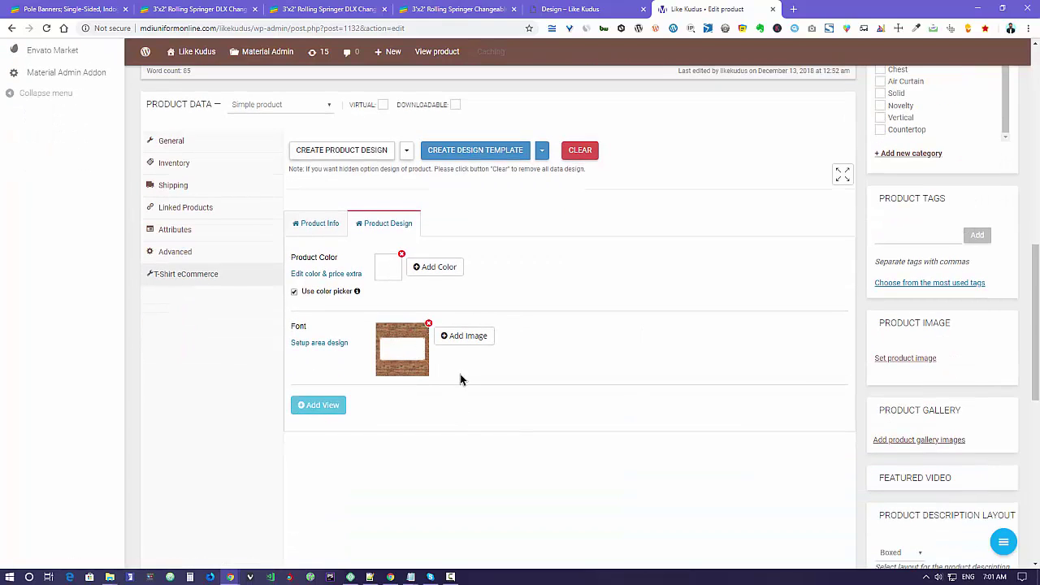
click(428, 326)
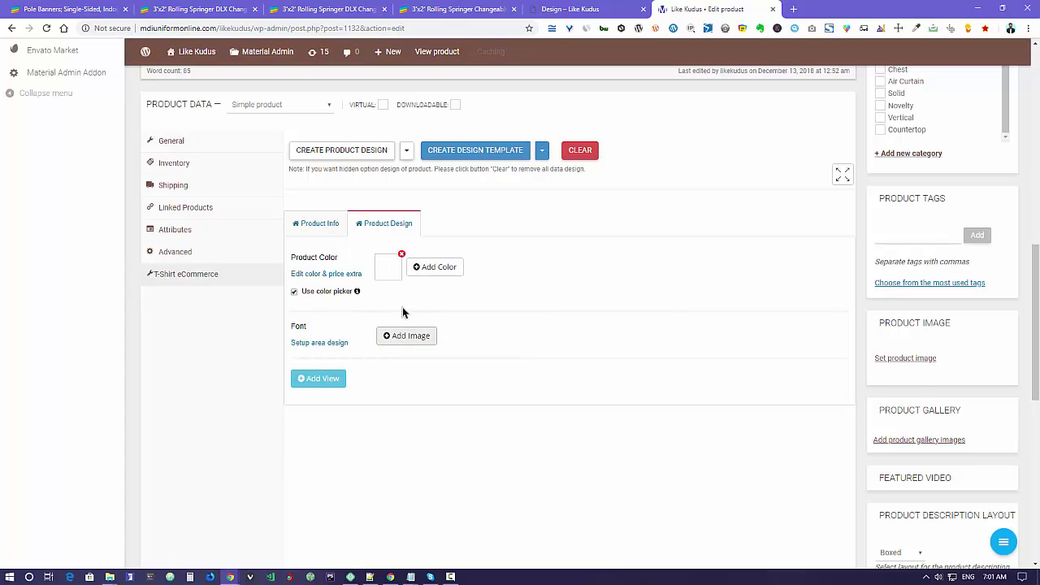
click(401, 255)
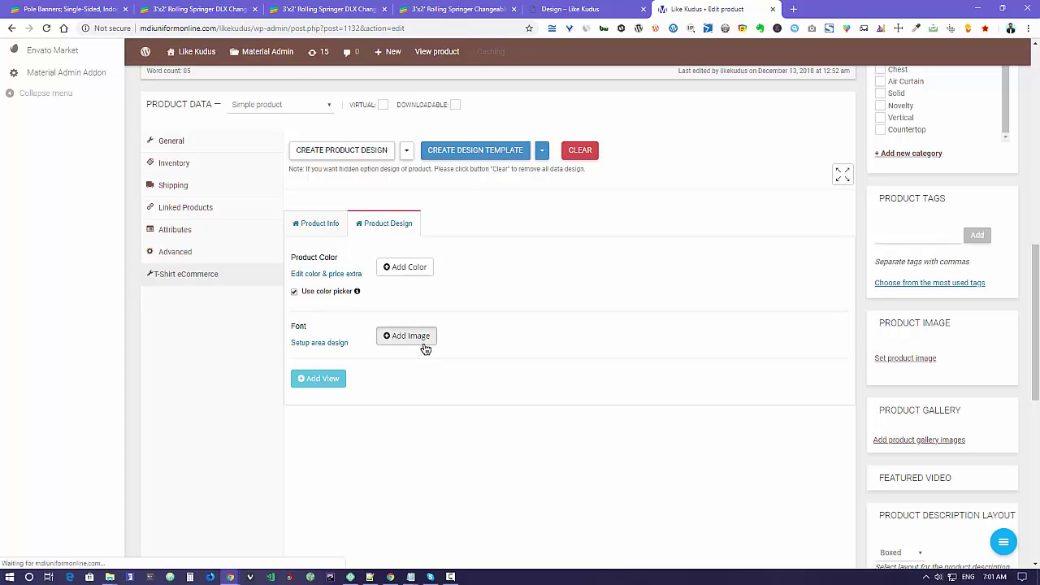
- Pick the white banner on a brick wall from the uploaded files as the new front view image
click(423, 346)
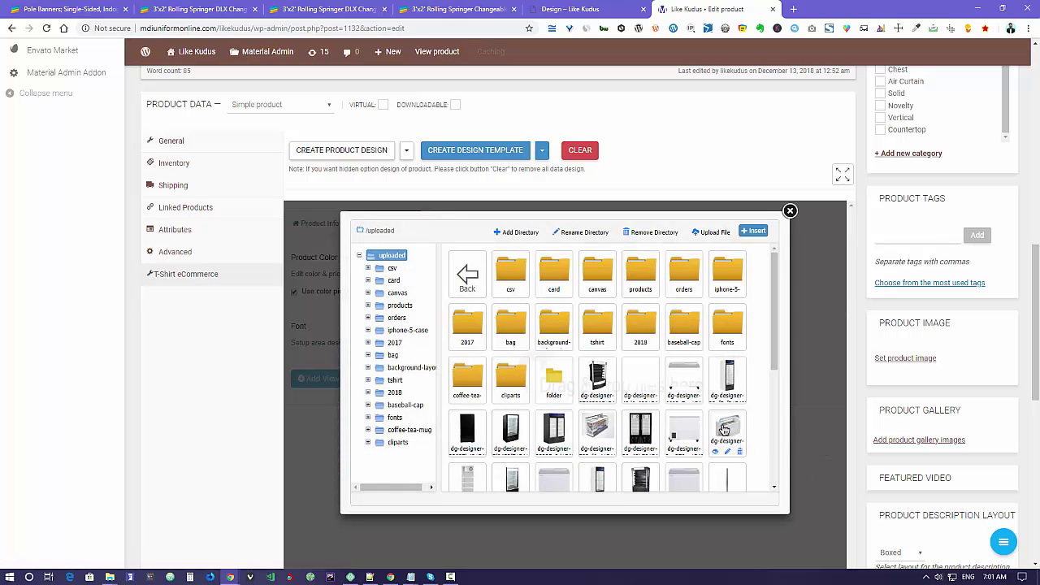
scroll(723, 429, down, 5)
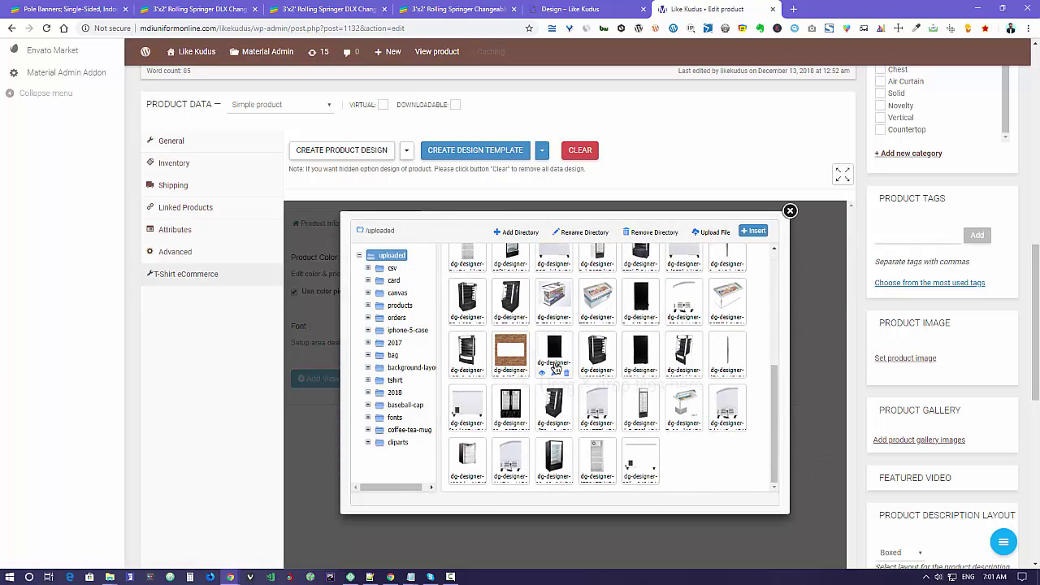
click(512, 349)
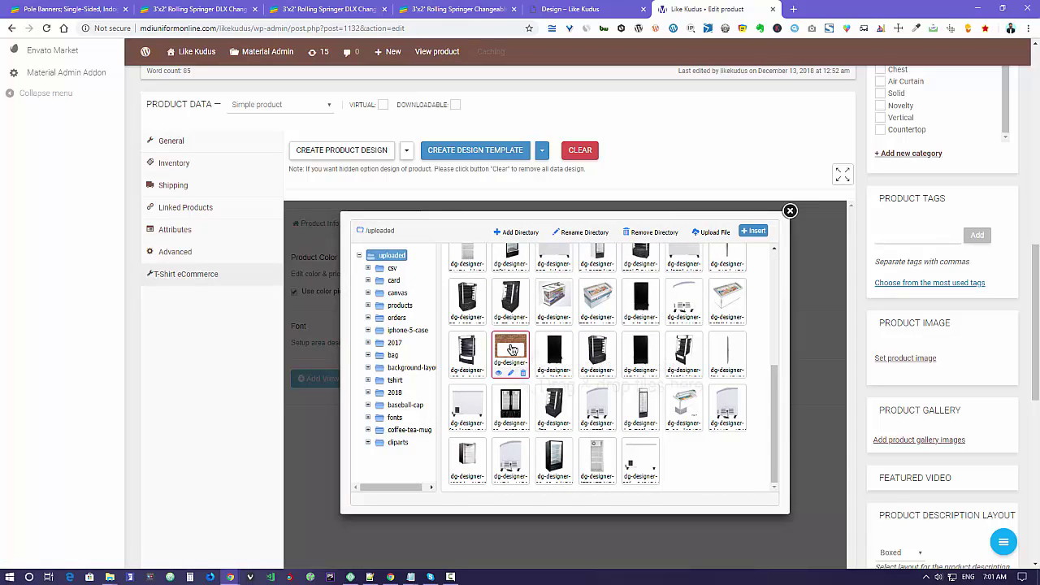
click(709, 235)
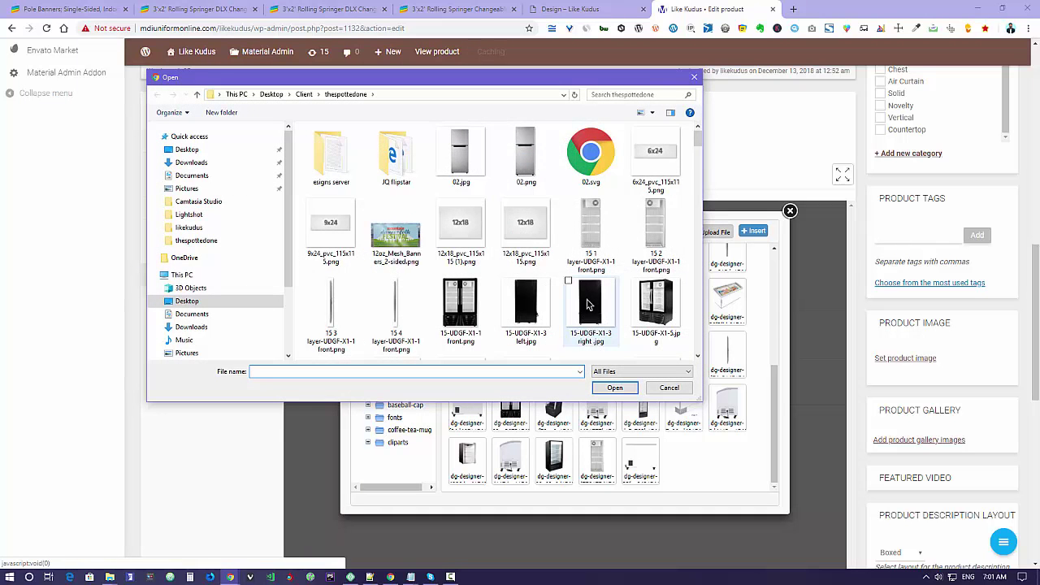
scroll(591, 304, down, 5)
scroll(592, 304, down, 1)
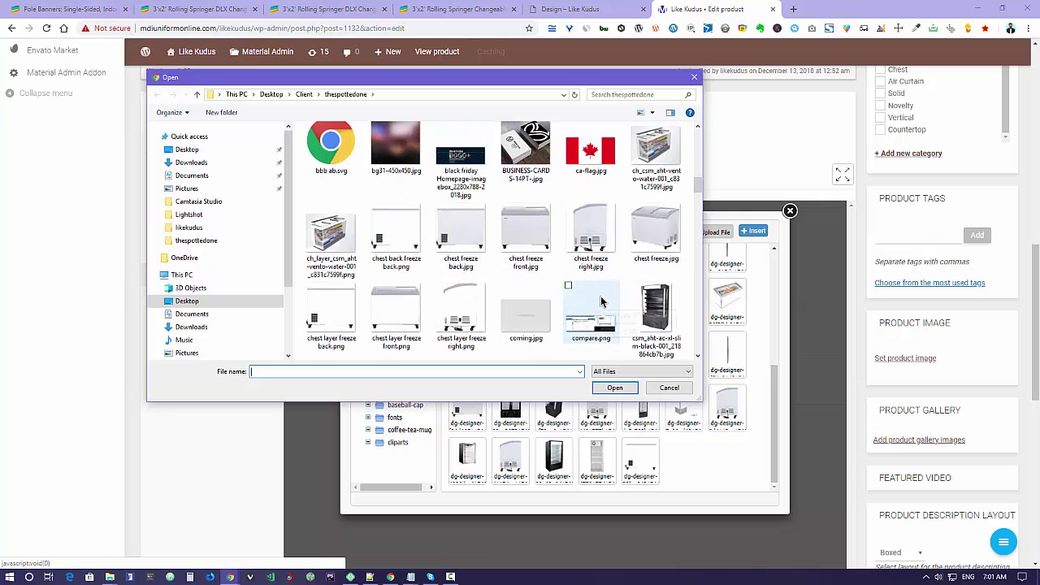
click(666, 388)
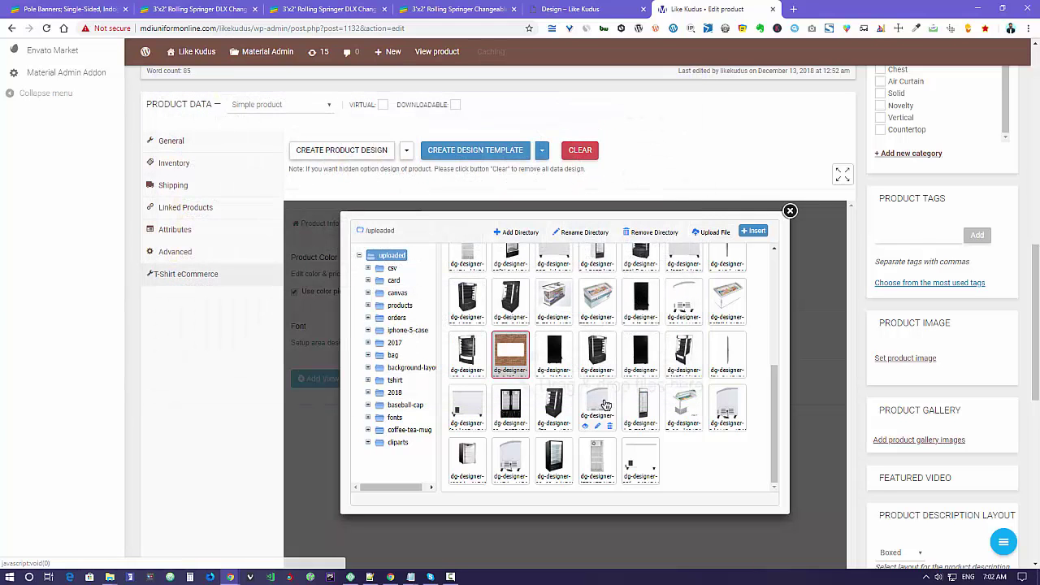
- Insert the selected brick wall image and resize the design area slightly to fit the banner
click(752, 232)
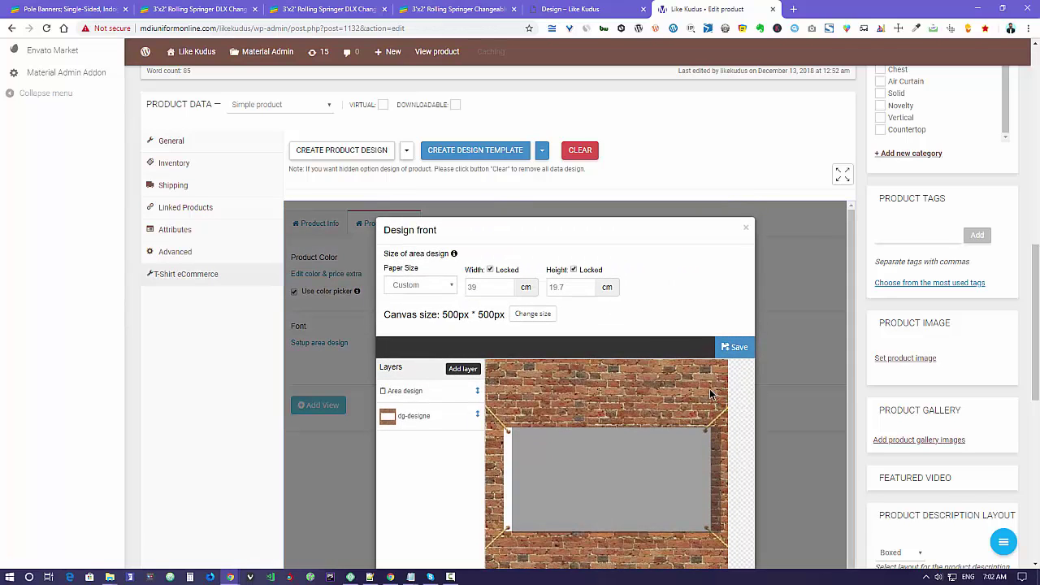
click(601, 462)
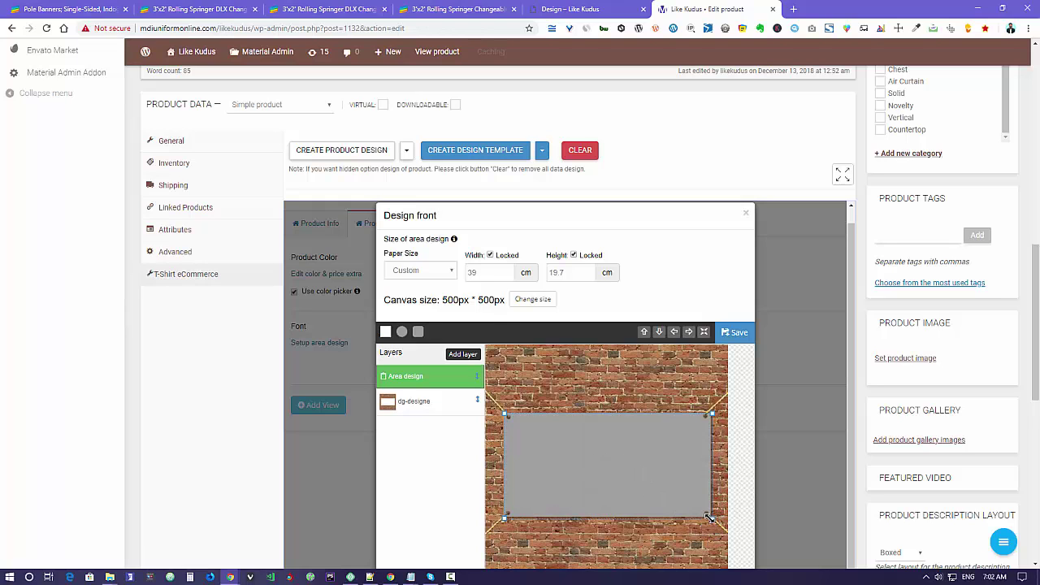
mouse_move(709, 517)
mouse_down()
mouse_move(661, 482)
mouse_move(682, 531)
mouse_move(695, 519)
mouse_up()
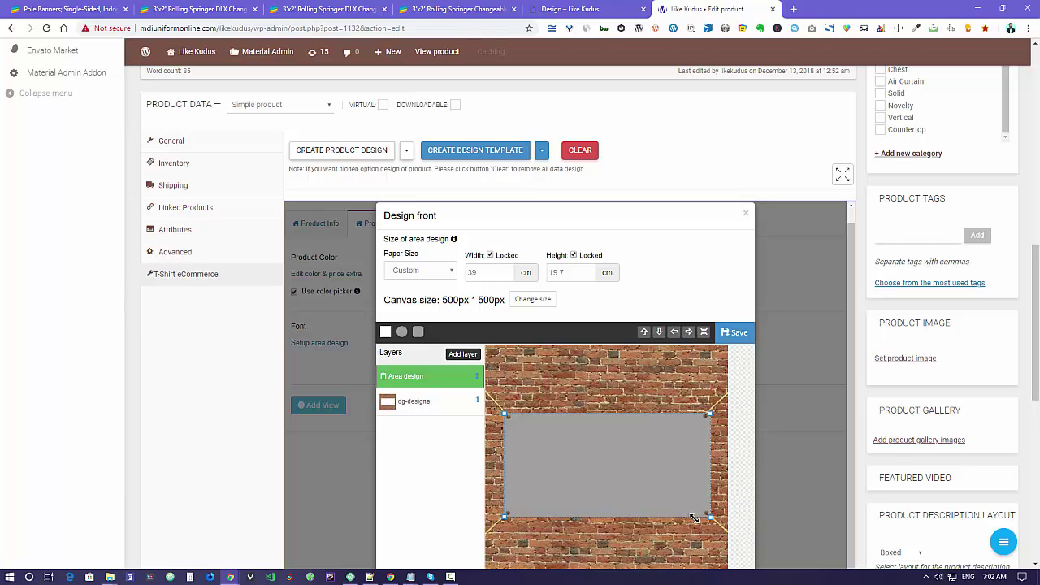
click(696, 522)
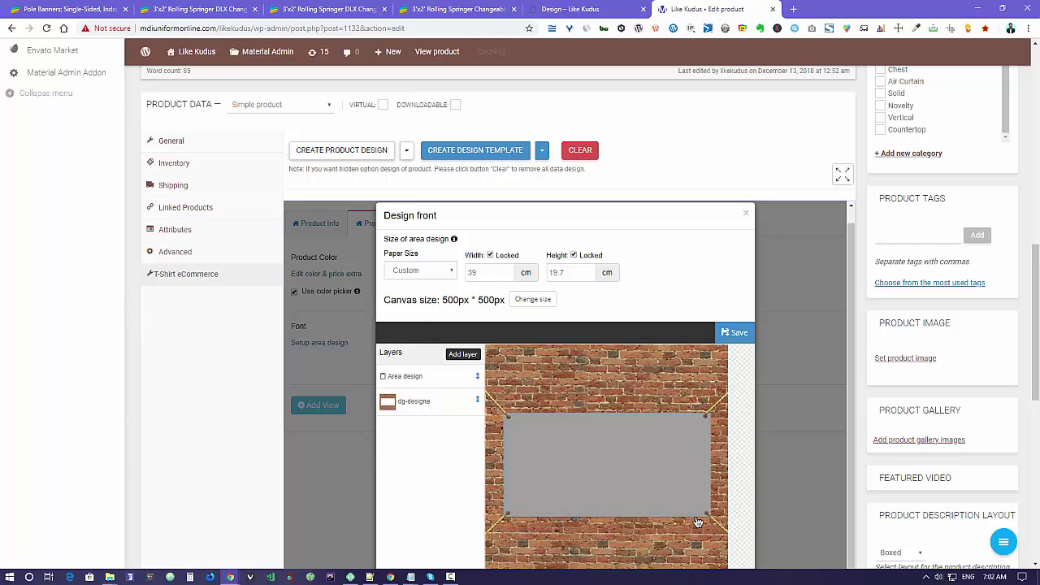
- Set the design area's height to 19.7 cm and save the front design
click(571, 273)
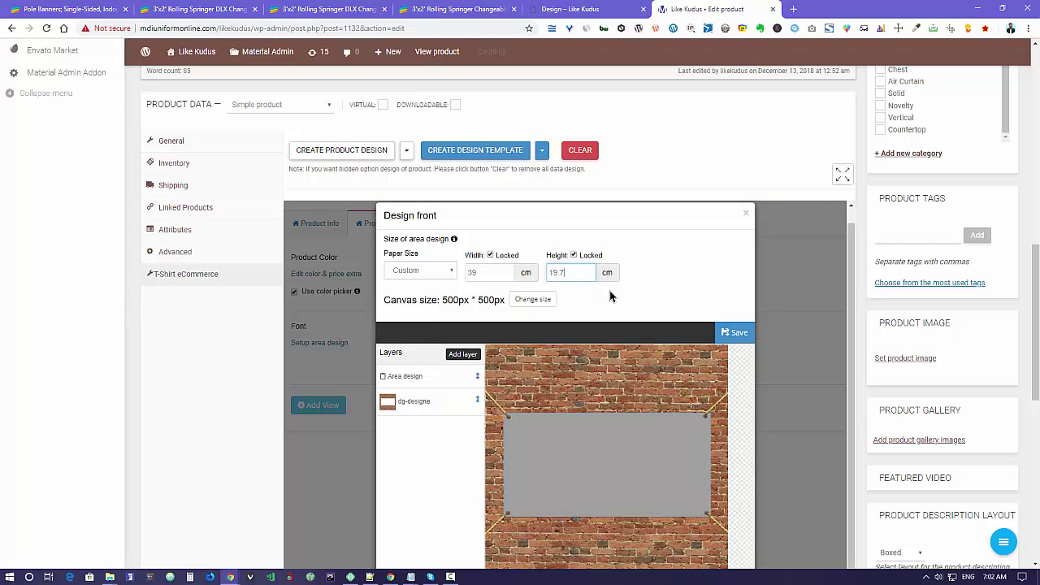
key(BackSpace)
text(9)
key(BackSpace)
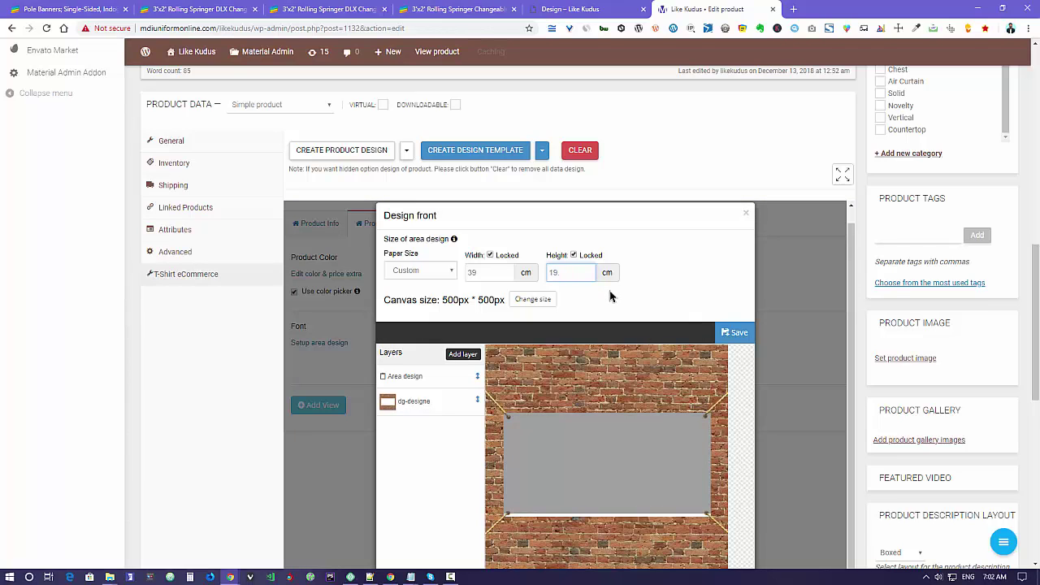
text(9)
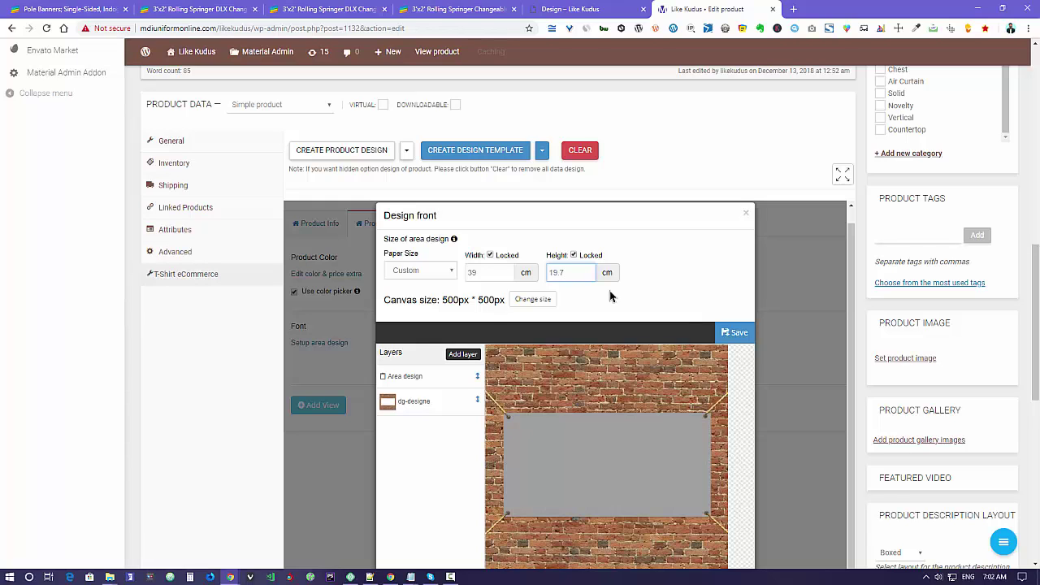
scroll(698, 457, down, 3)
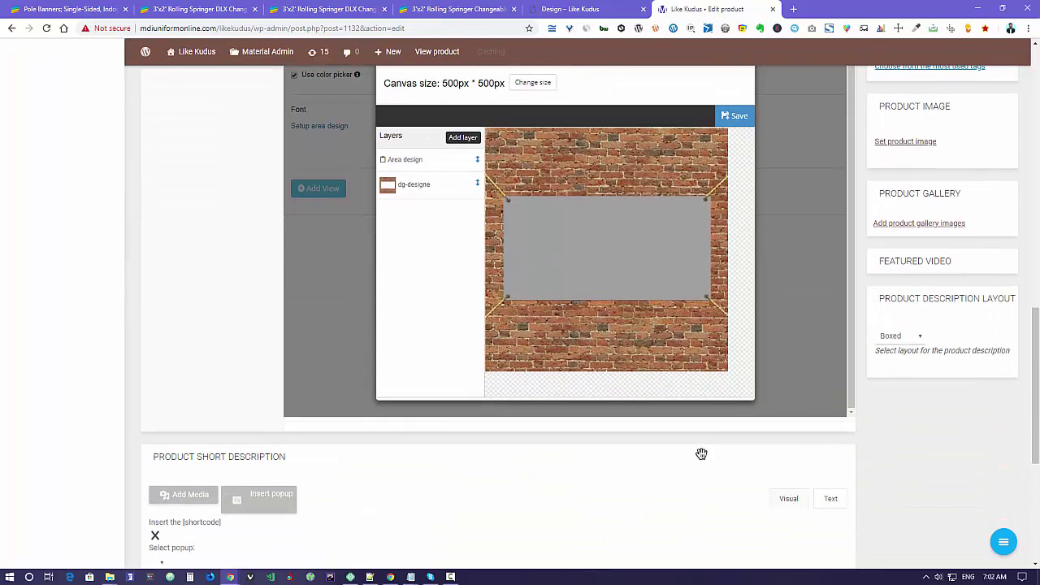
scroll(726, 434, up, 2)
click(732, 247)
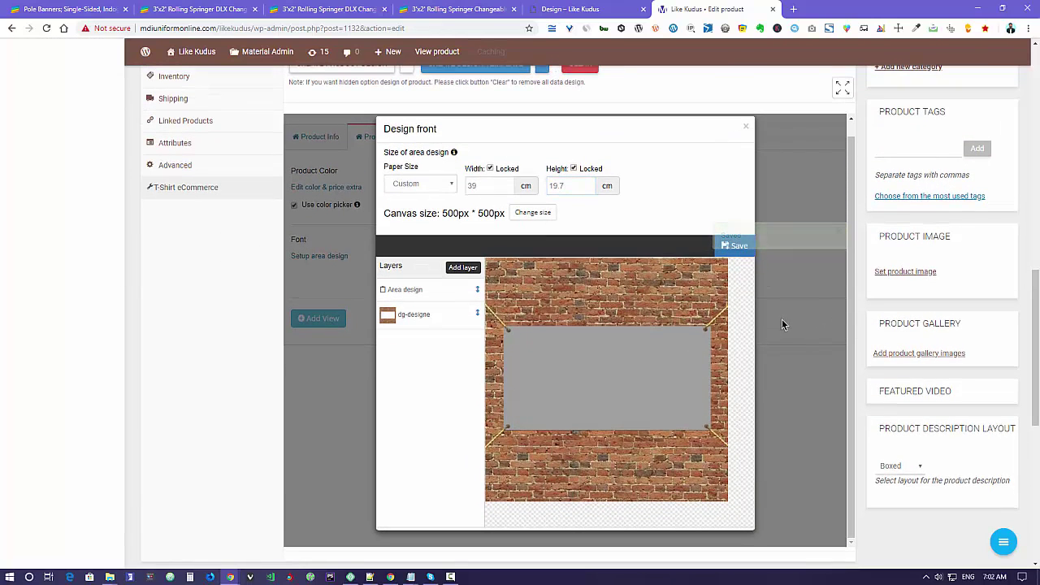
- Check the paper size setting, save the front design again with the Custom size, and close its setup
click(441, 184)
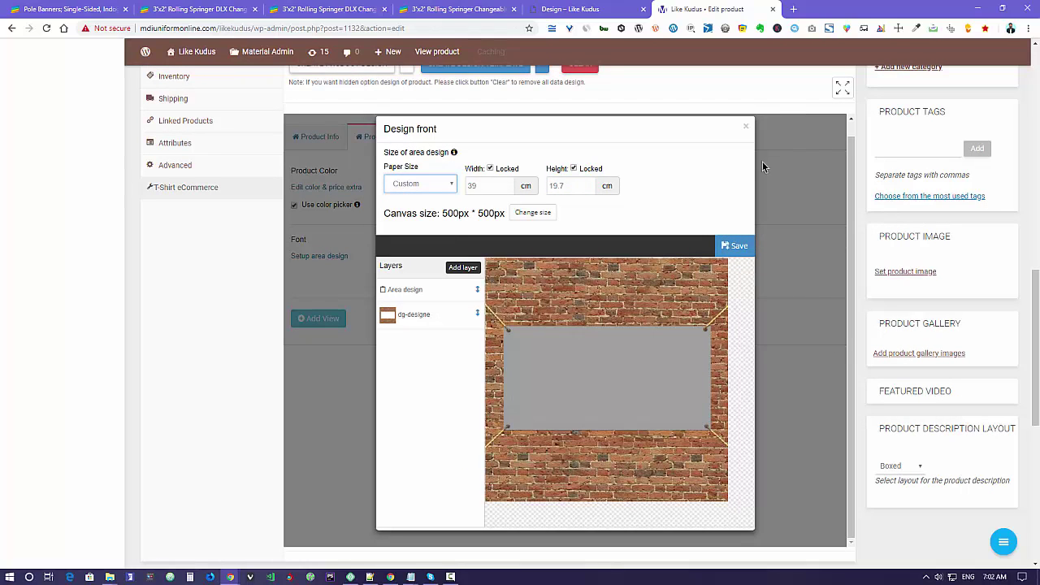
click(729, 248)
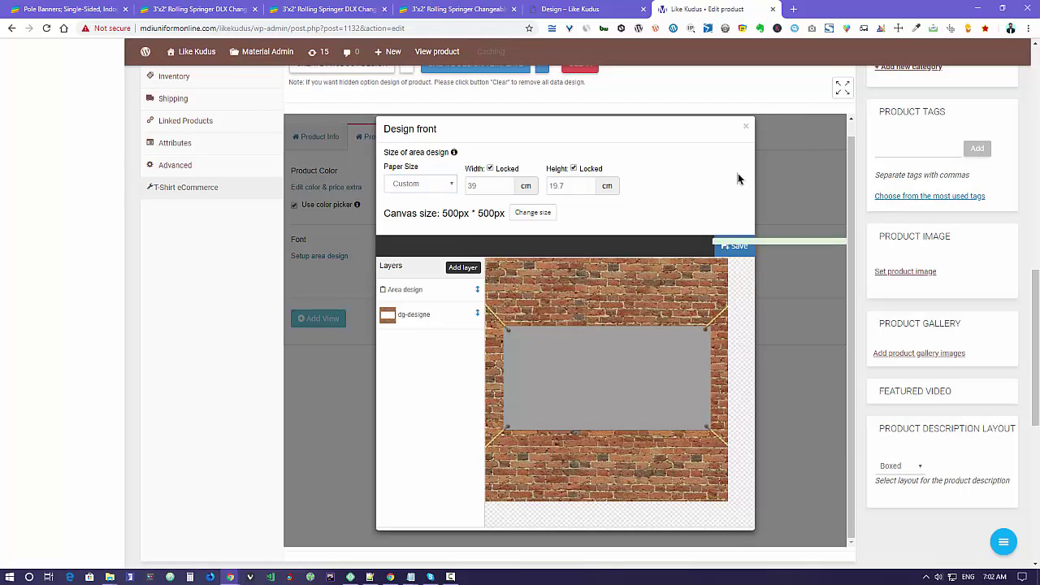
click(746, 128)
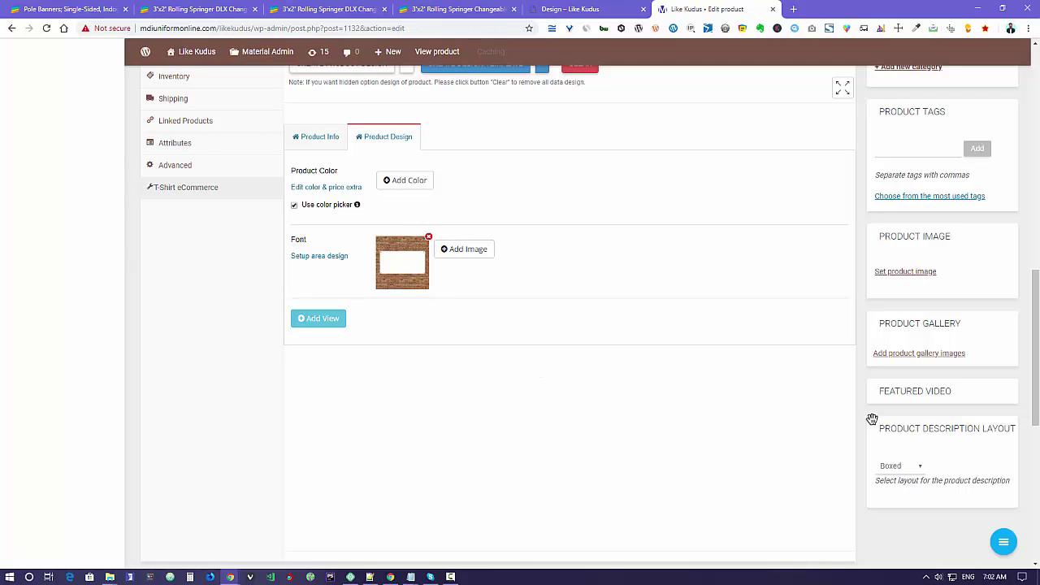
- Review the product's size info, categories and description, and return to its product design settings
scroll(856, 426, down, 1)
scroll(858, 426, up, 4)
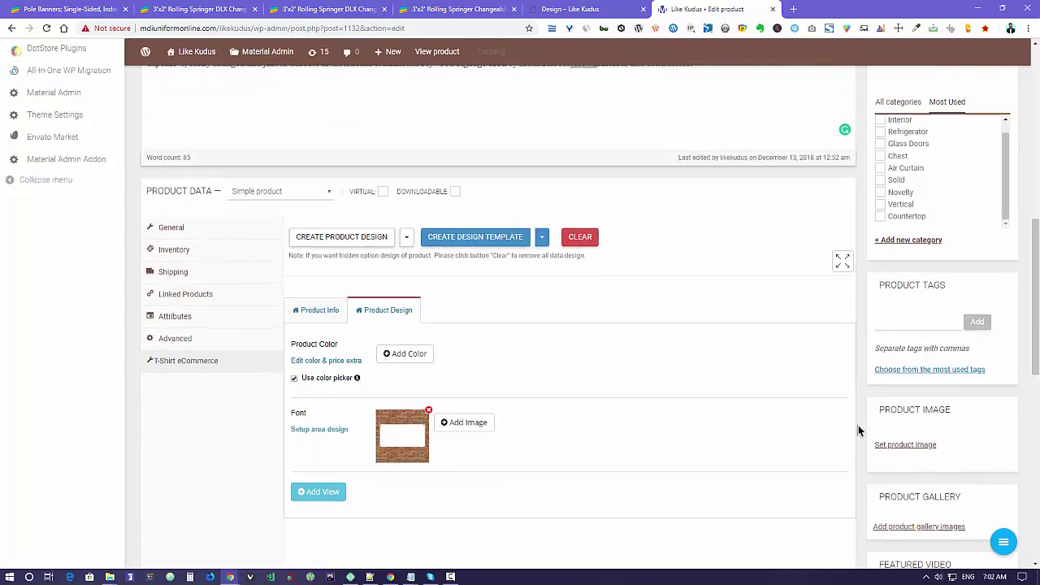
click(321, 406)
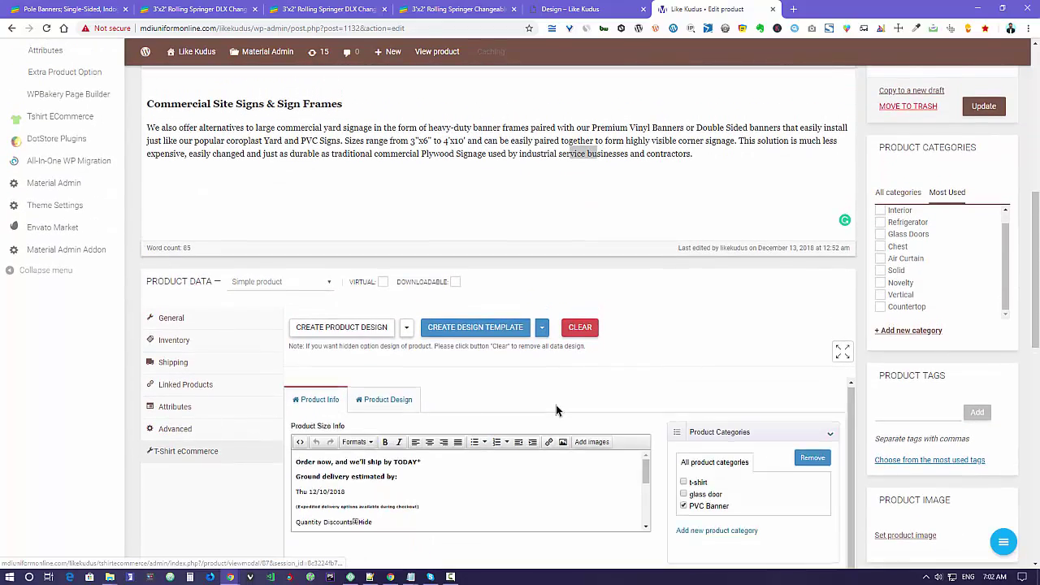
scroll(733, 418, up, 3)
scroll(731, 414, down, 4)
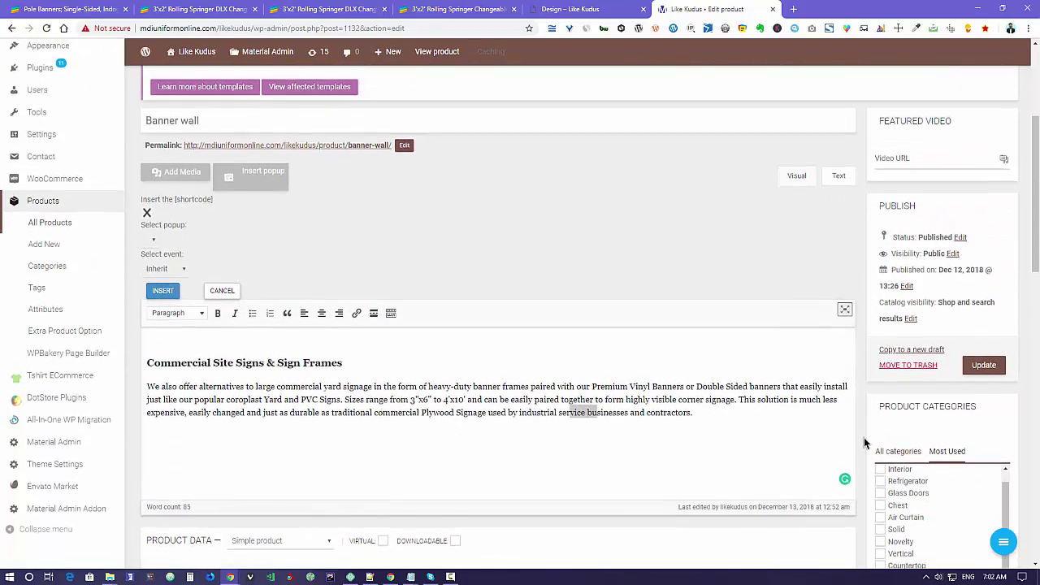
scroll(485, 401, up, 1)
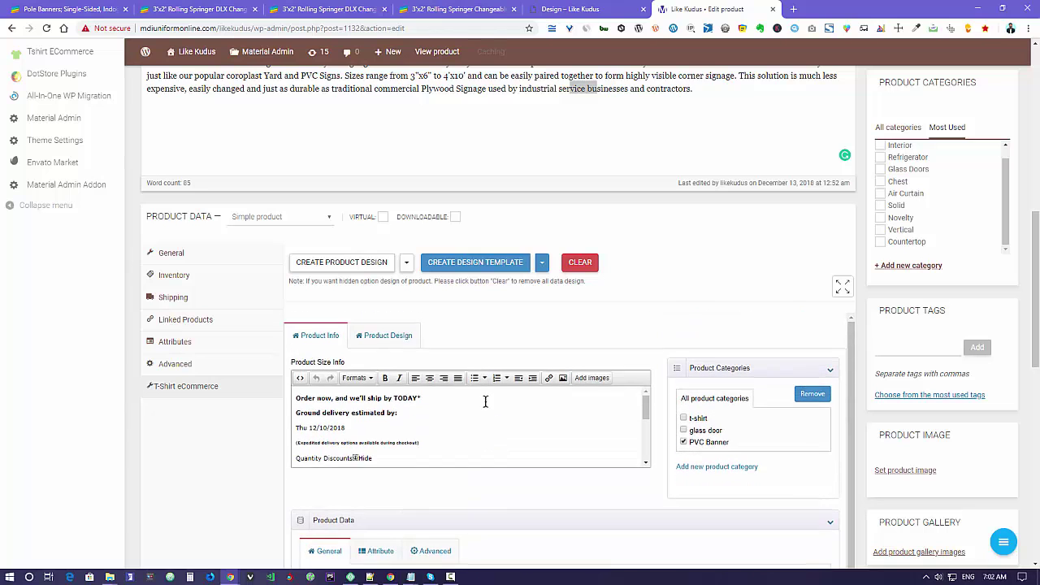
click(403, 337)
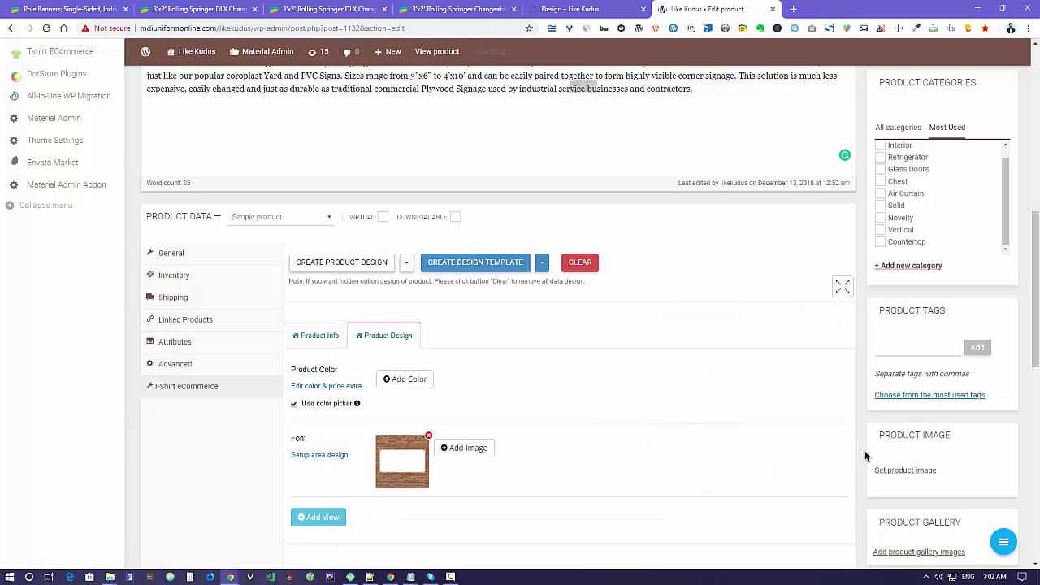
scroll(866, 451, down, 2)
scroll(866, 451, up, 2)
scroll(866, 455, down, 1)
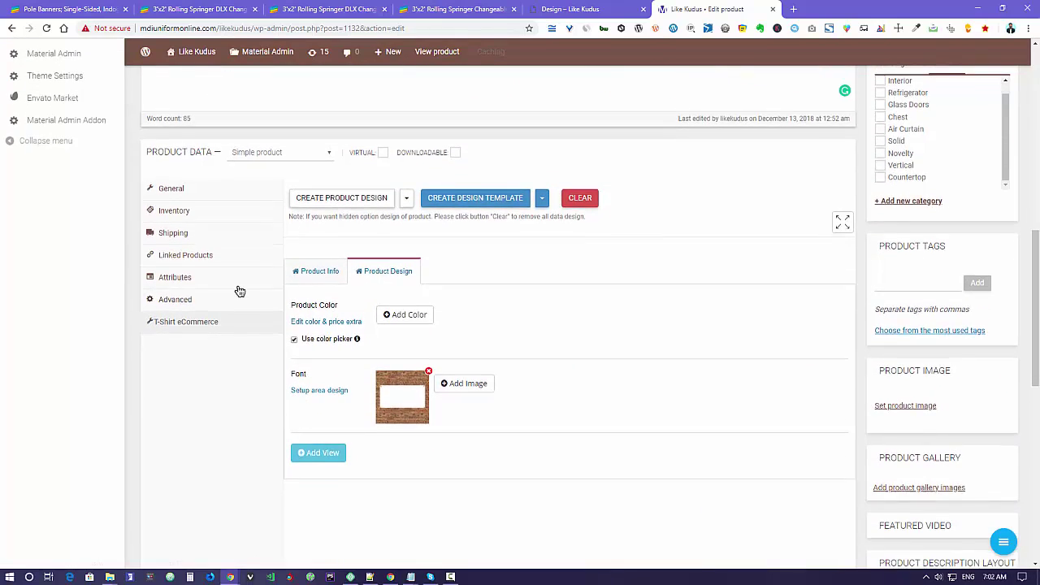
- Examine the general product data, including the available printing types, purchase quantities, quantity discounts and tax settings
click(310, 272)
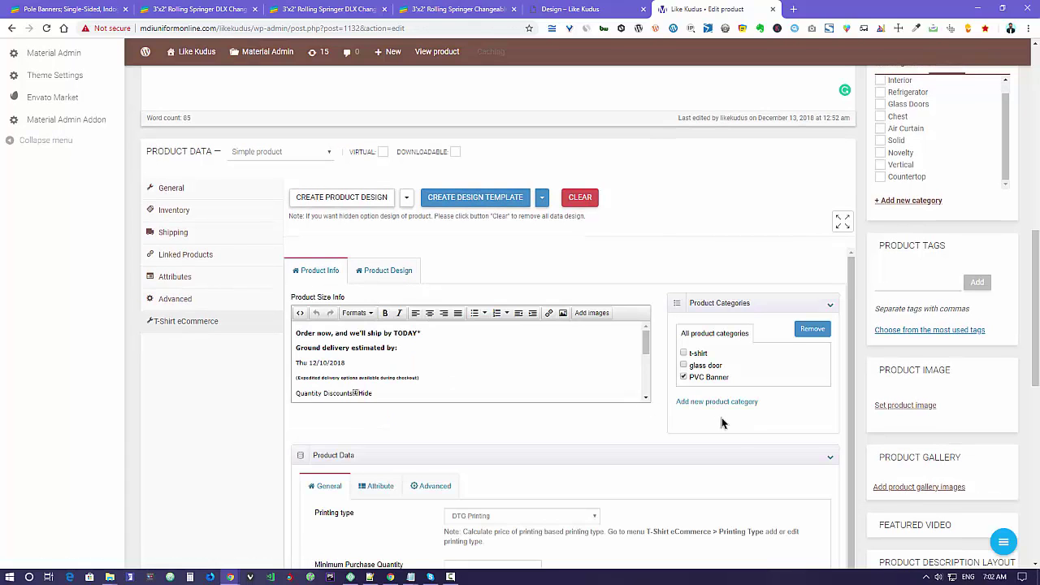
scroll(691, 414, down, 2)
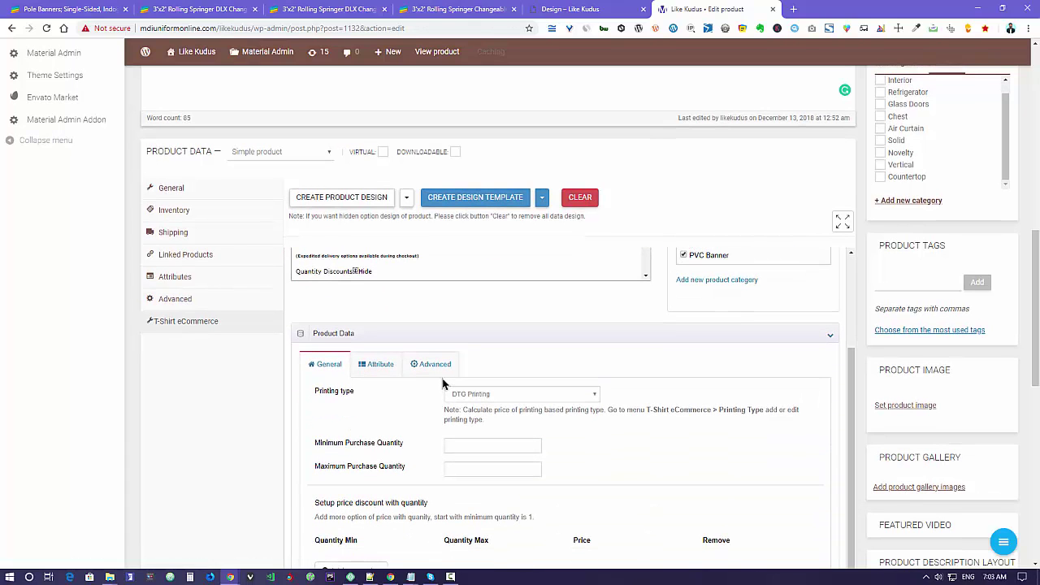
click(574, 396)
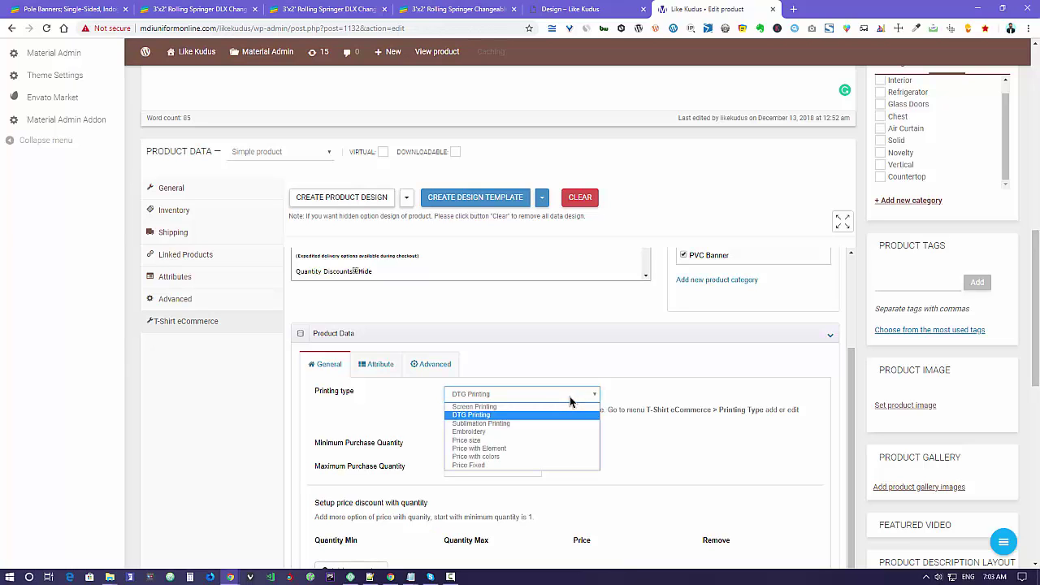
click(570, 396)
scroll(704, 434, down, 3)
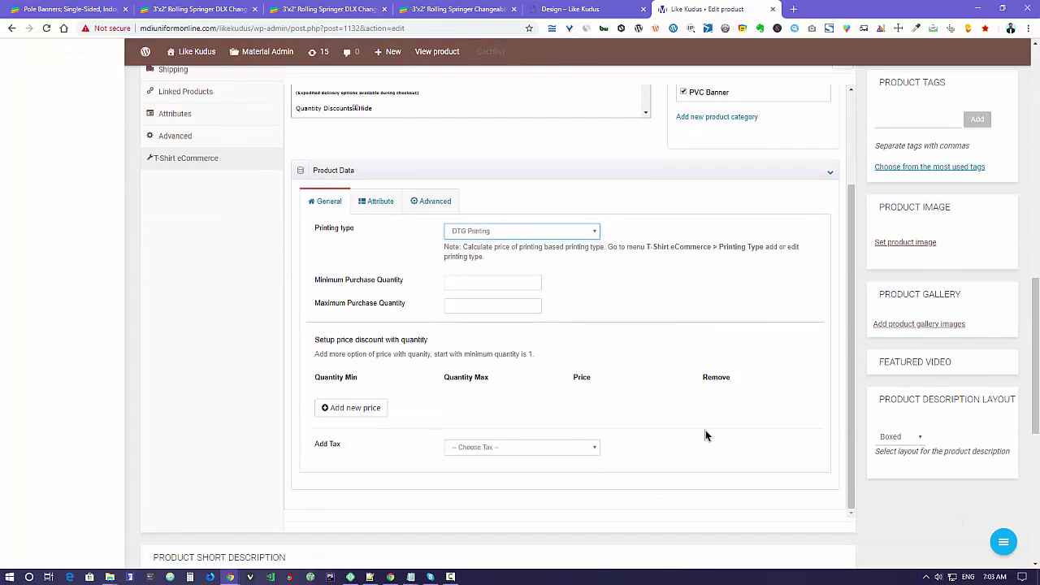
scroll(705, 436, down, 2)
scroll(550, 376, up, 2)
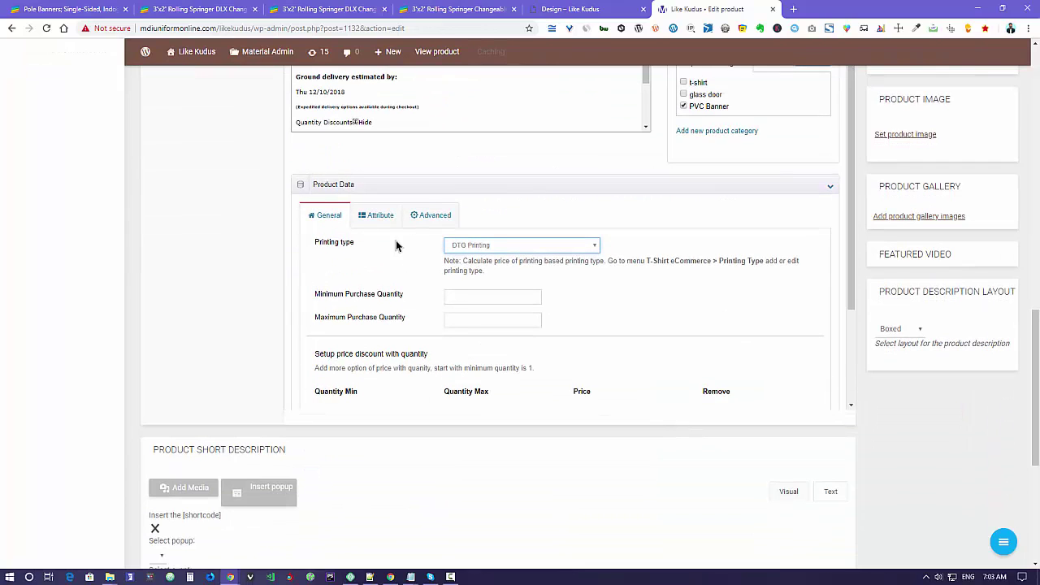
- Set the product's UI & Layout to default in its advanced product data and update the product
click(433, 215)
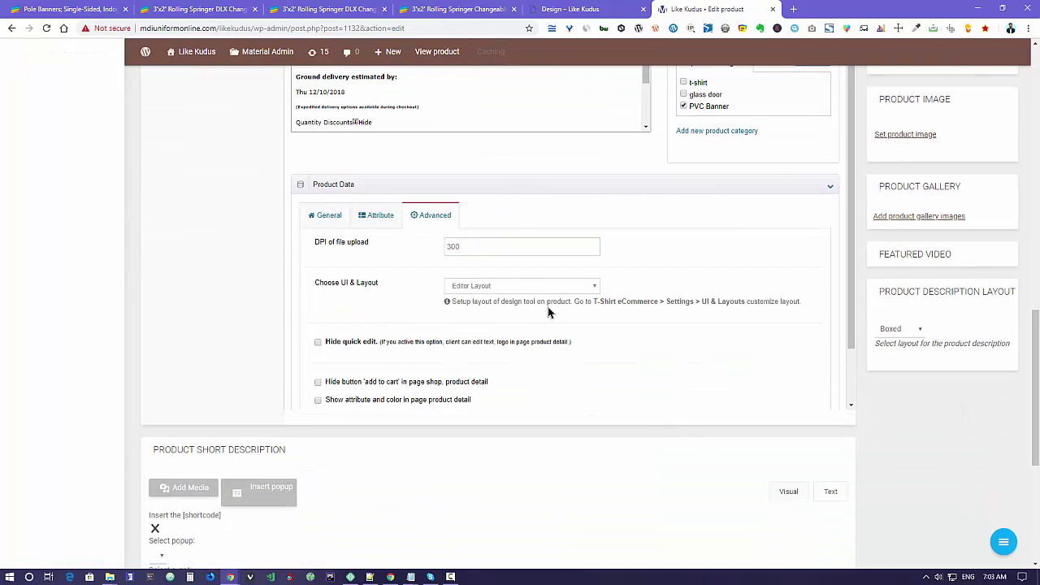
click(544, 289)
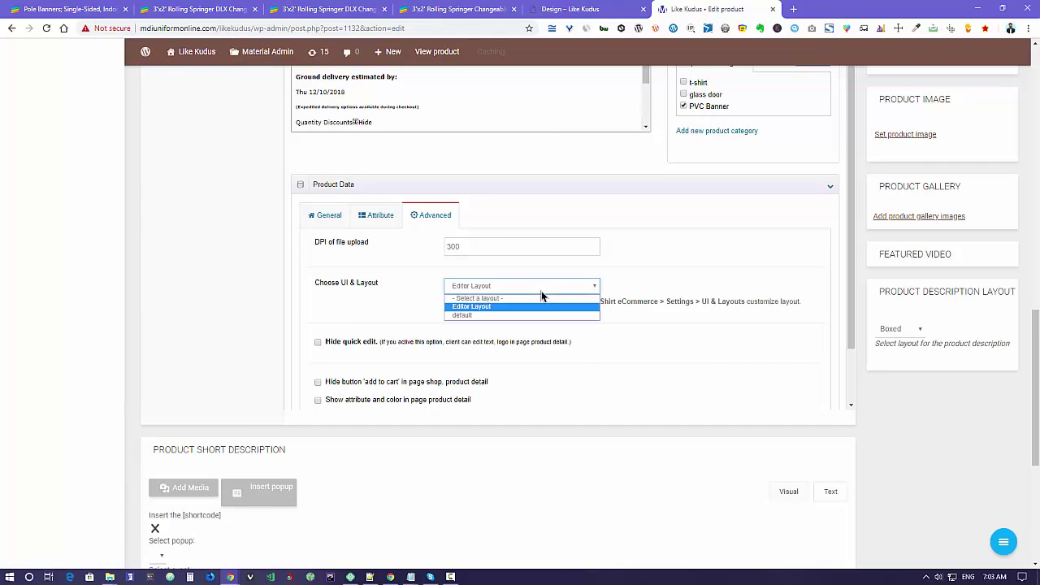
key(Up)
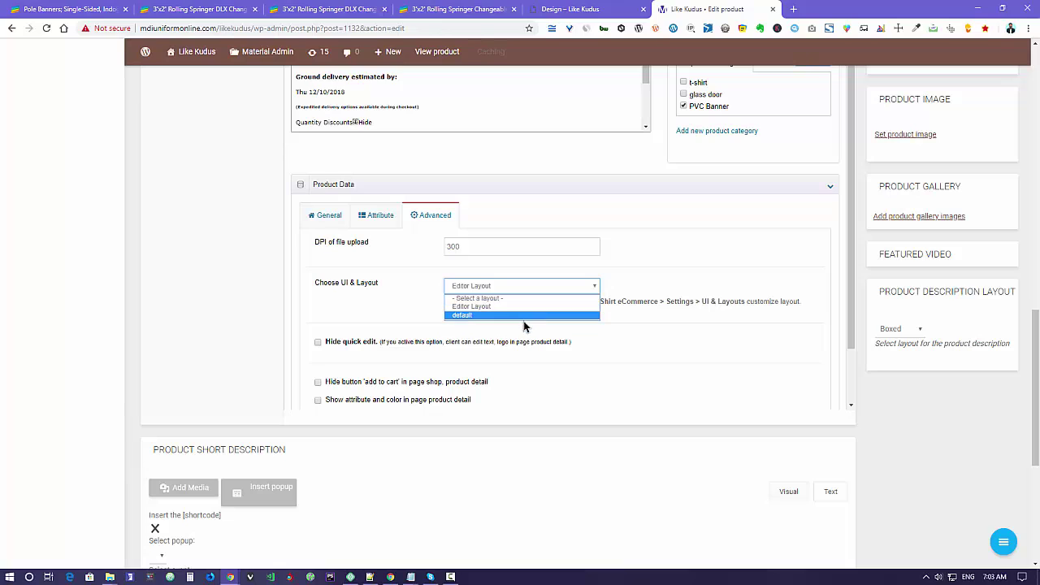
click(524, 317)
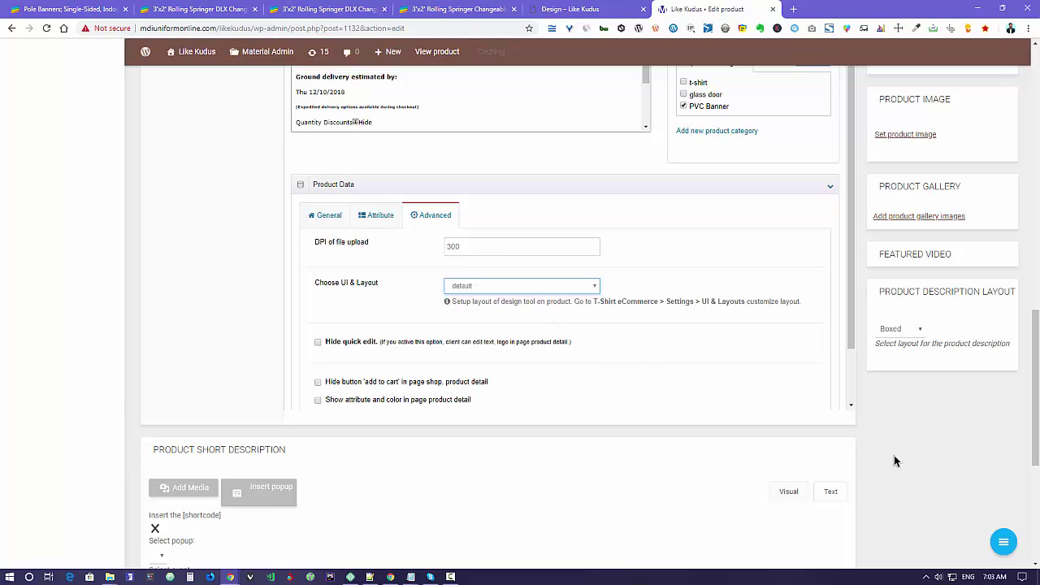
scroll(895, 452, up, 3)
scroll(894, 455, up, 10)
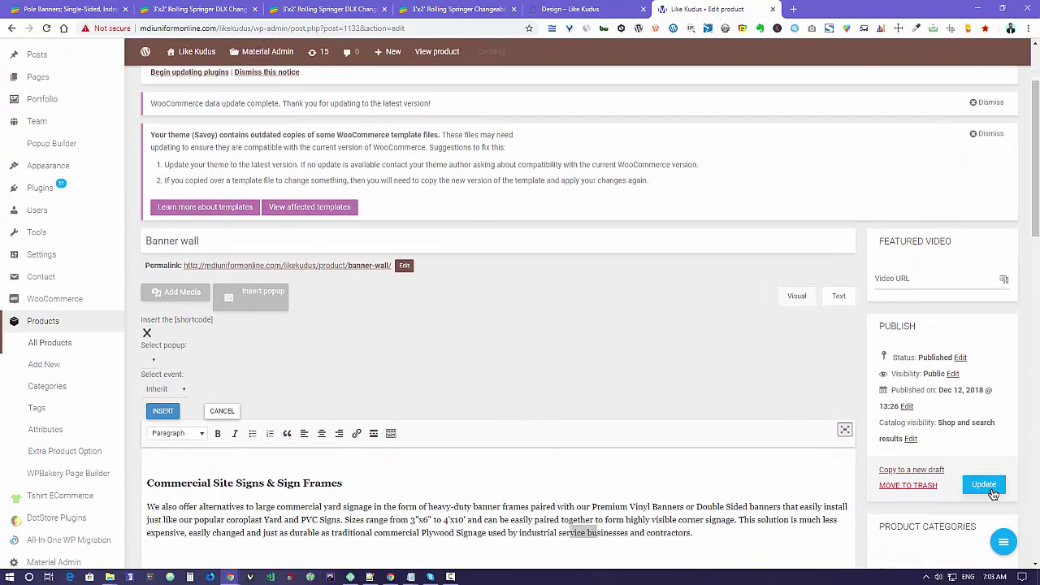
click(984, 487)
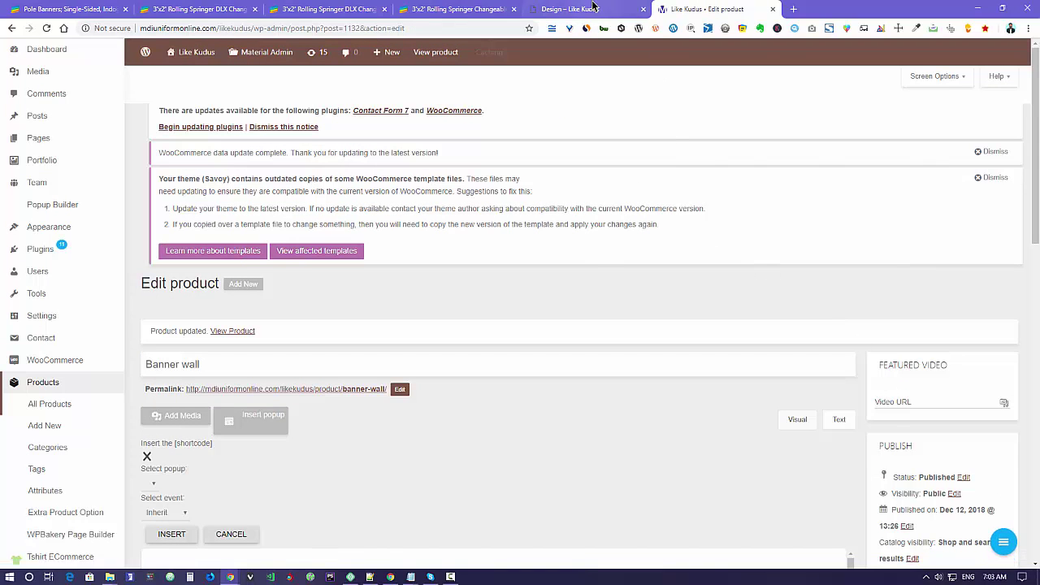
- Return to the Banner wall product page in the shop, reload it and start a new design
click(568, 9)
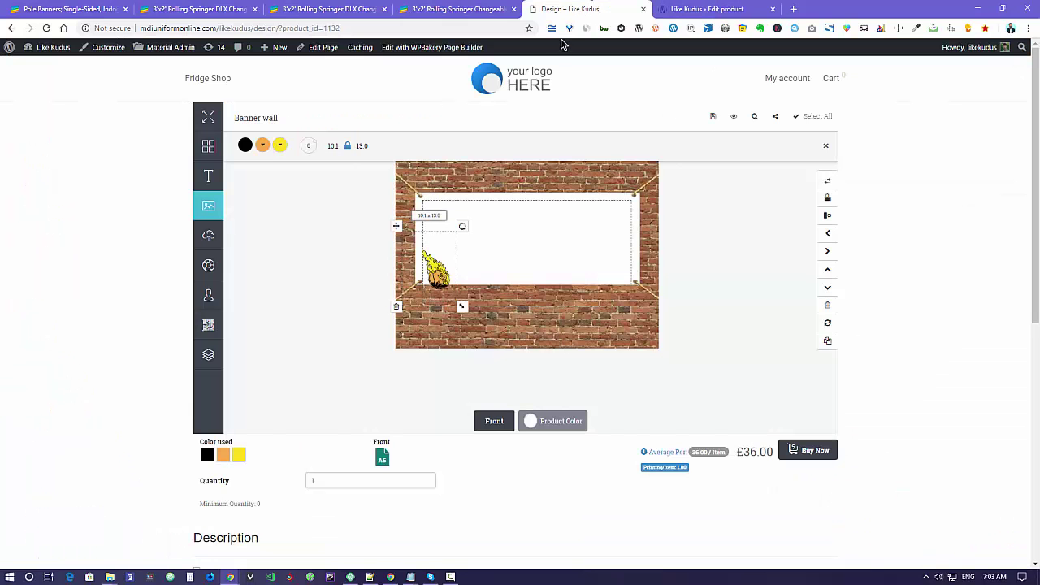
click(11, 27)
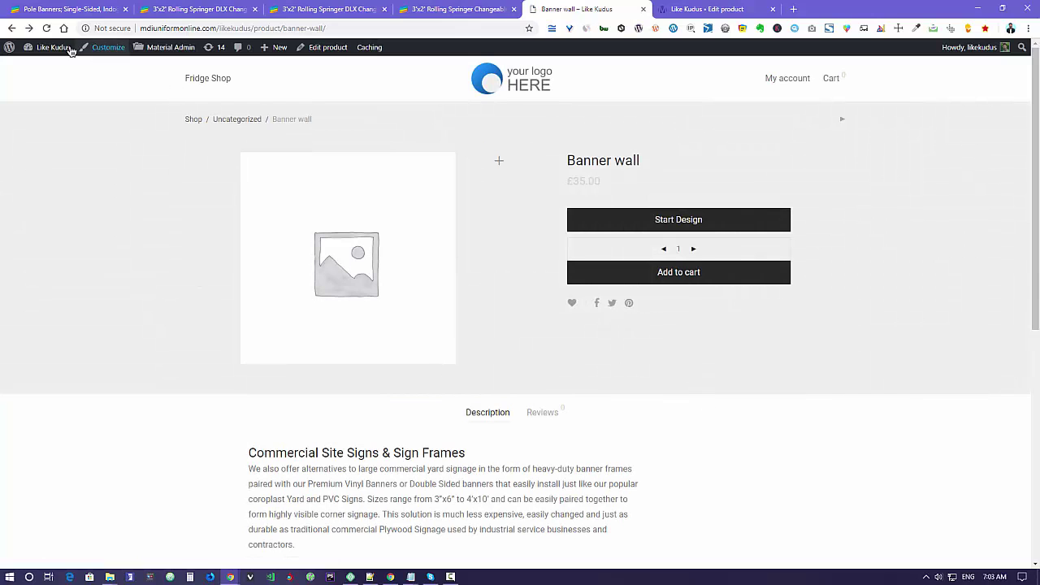
click(46, 28)
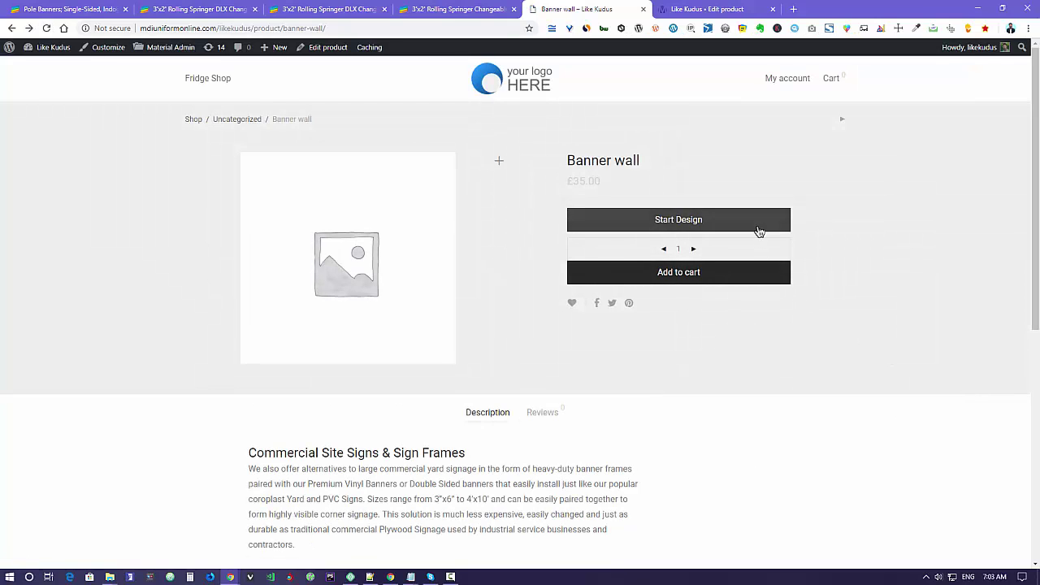
click(758, 232)
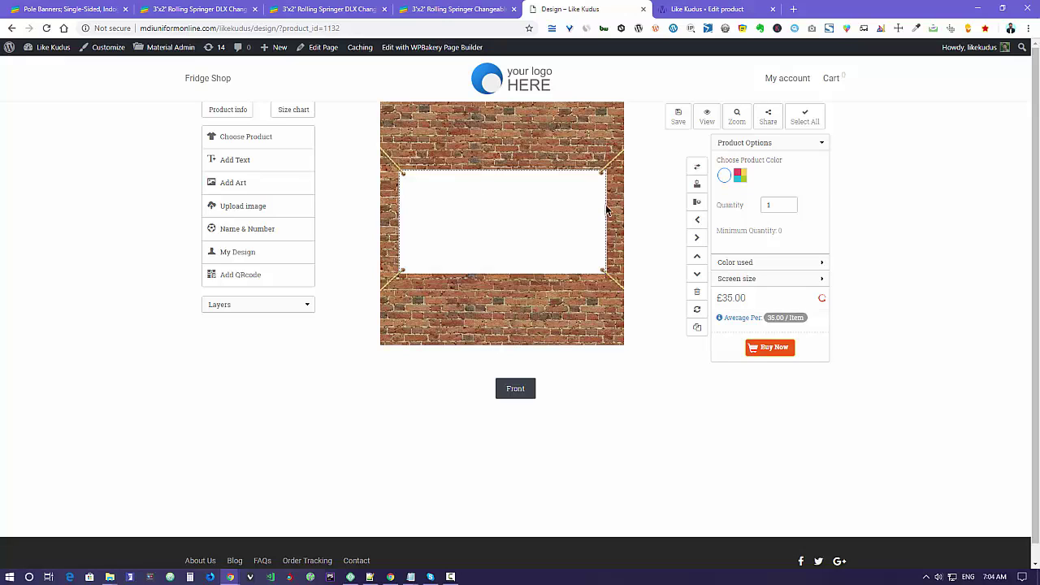
- Add the Head falco art to the banner, shift it slightly right of centre, and view the QR code option
click(263, 179)
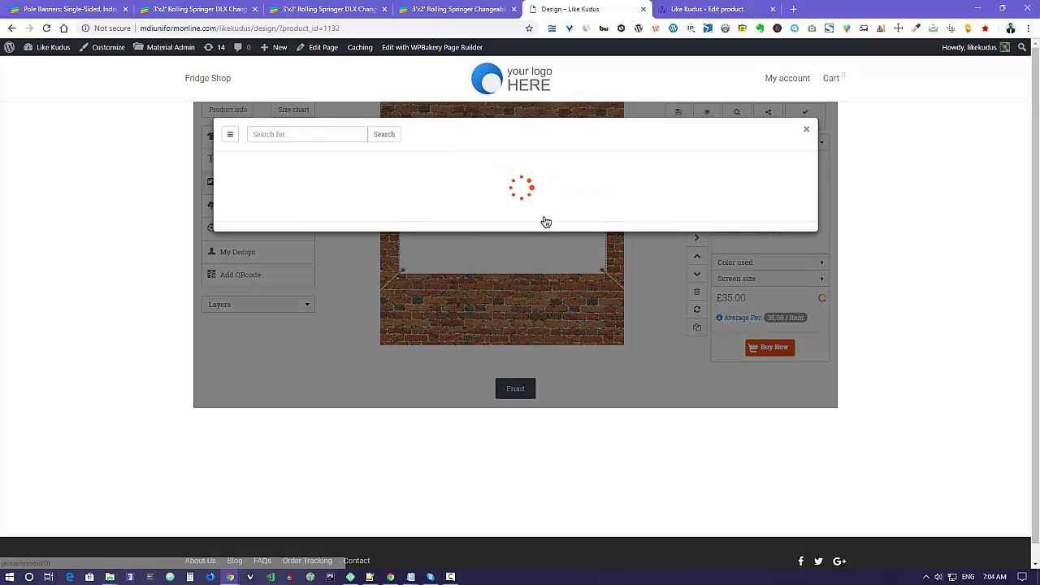
click(591, 234)
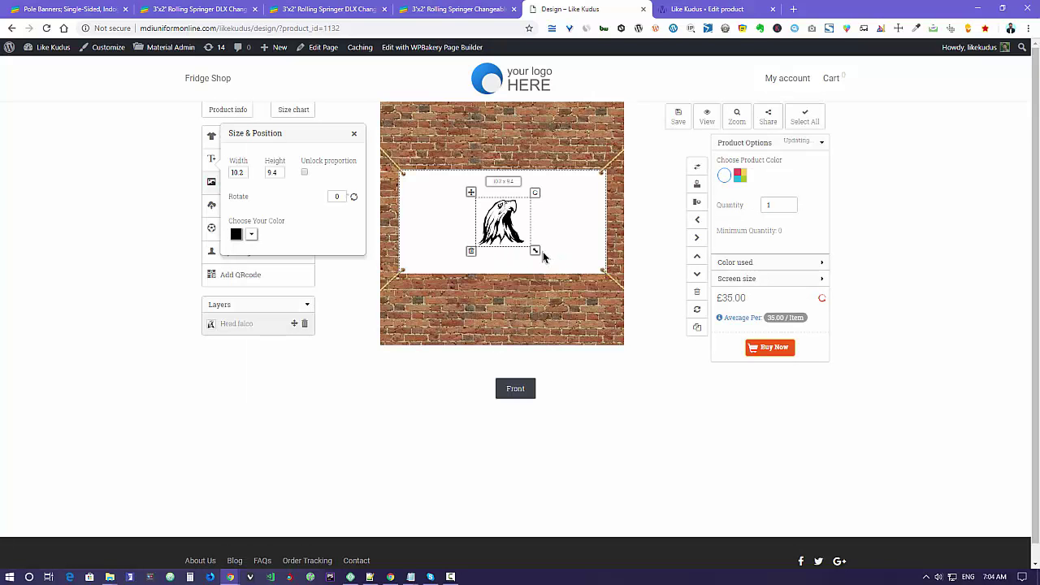
mouse_move(520, 236)
mouse_down()
mouse_move(544, 207)
mouse_move(601, 198)
mouse_move(548, 274)
mouse_move(476, 234)
mouse_move(497, 192)
mouse_move(596, 232)
mouse_move(409, 239)
mouse_move(599, 253)
mouse_move(519, 217)
mouse_up()
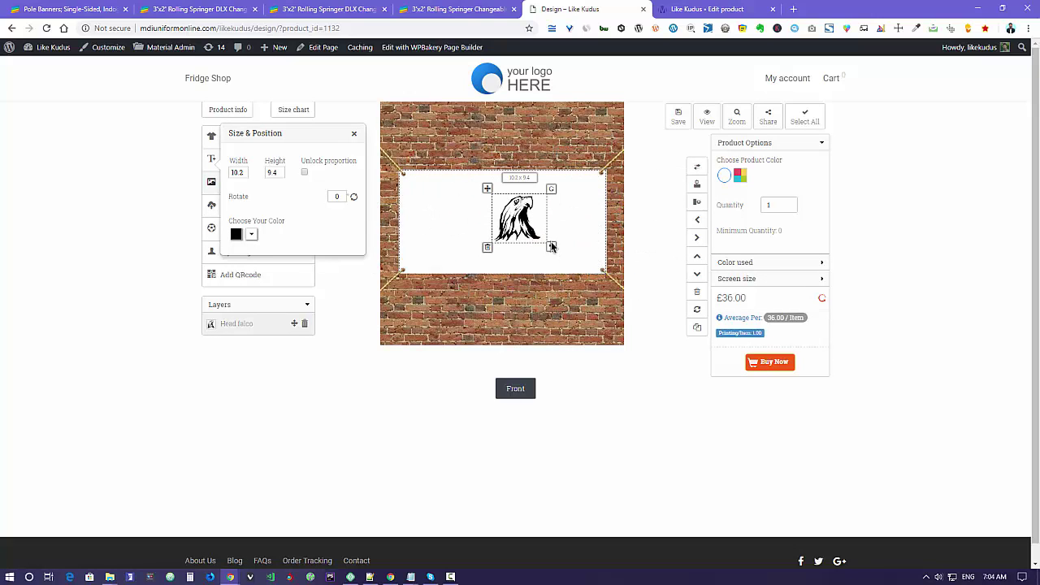
click(352, 136)
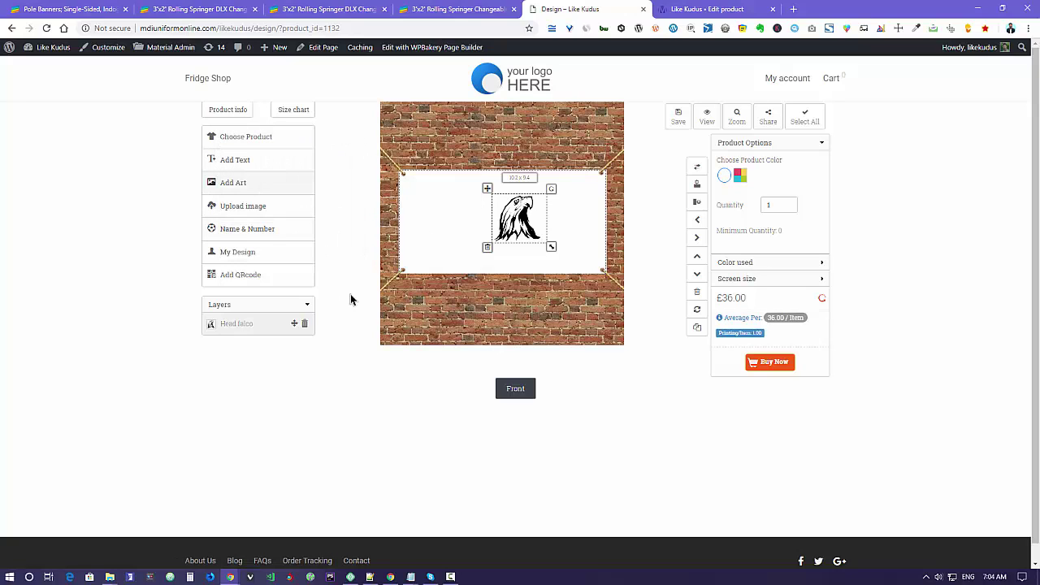
click(300, 283)
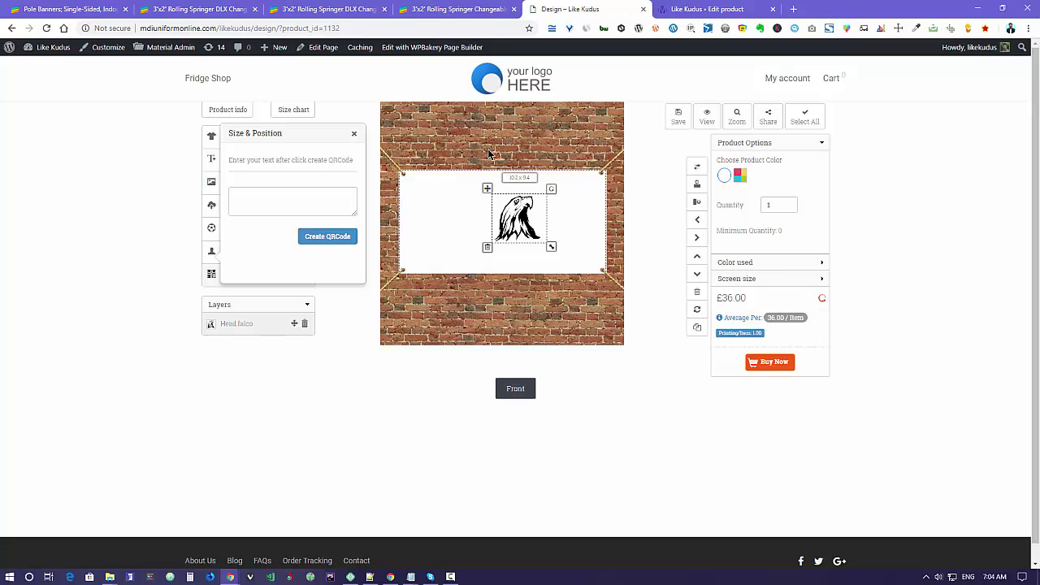
- Select the whole design, recolor the falcon art's white areas navy blue and its black areas white, and submit the design for purchase
click(803, 120)
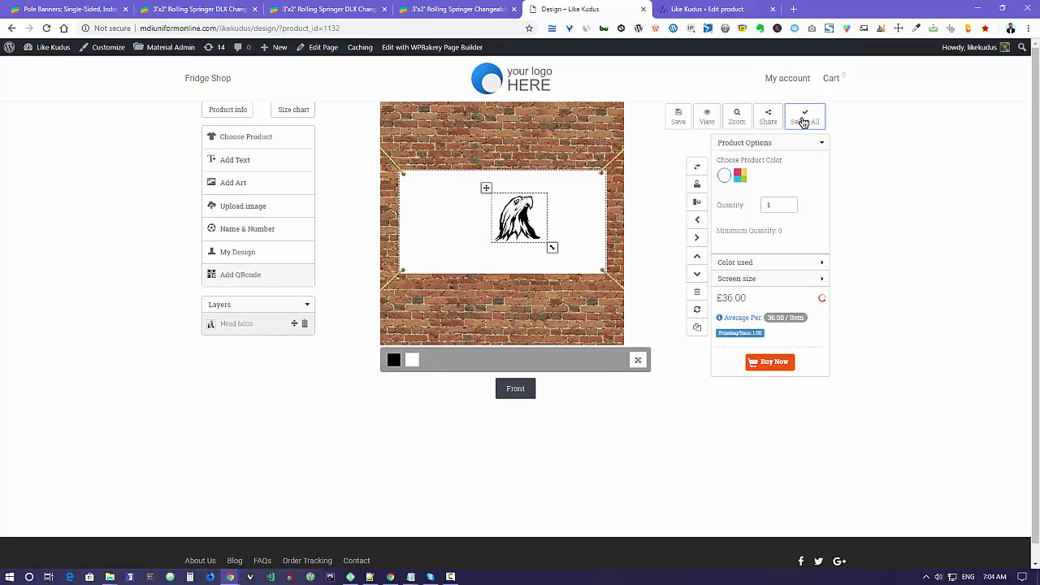
click(414, 358)
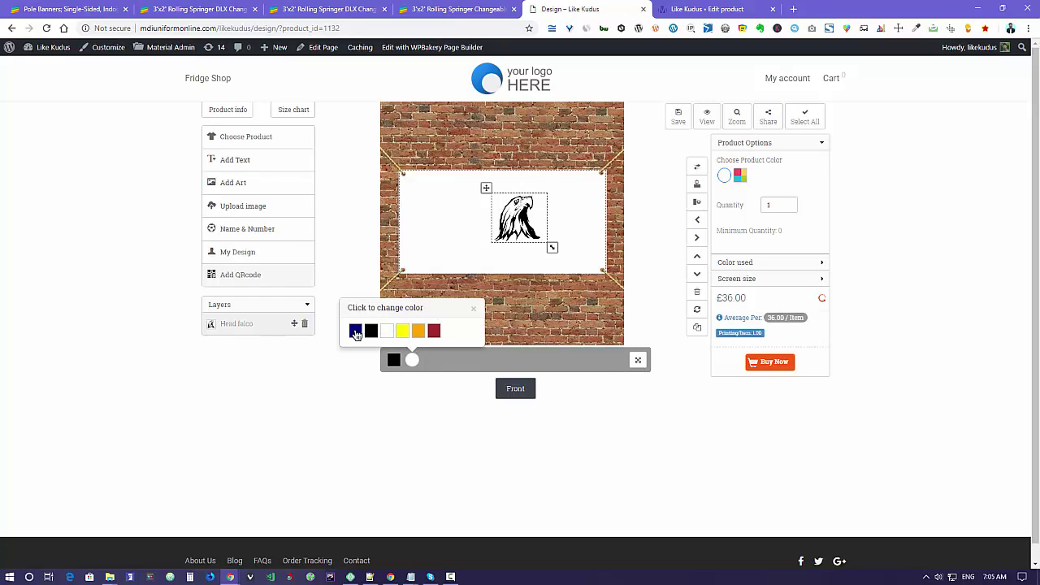
click(355, 331)
click(395, 360)
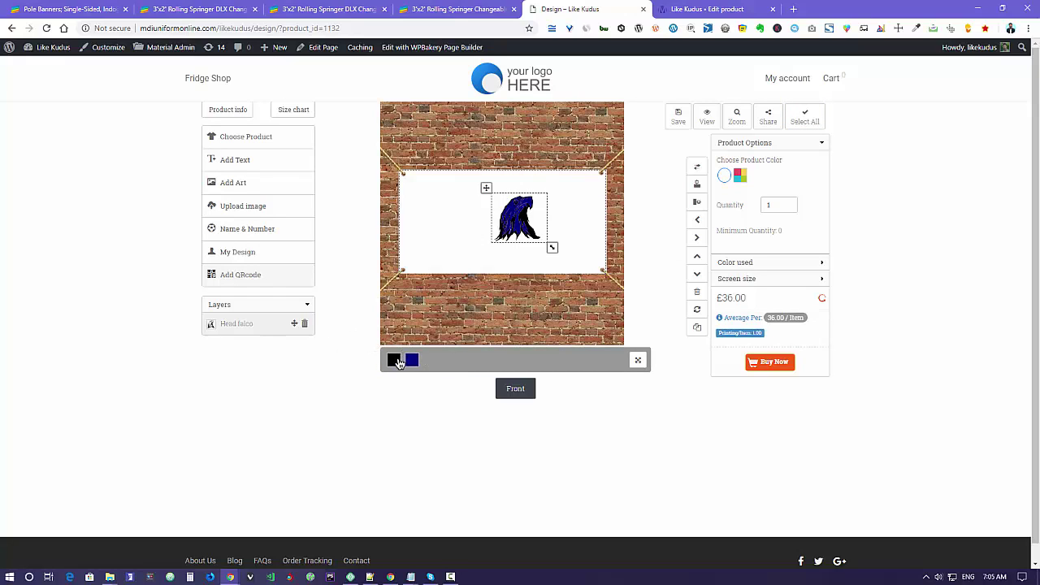
click(369, 333)
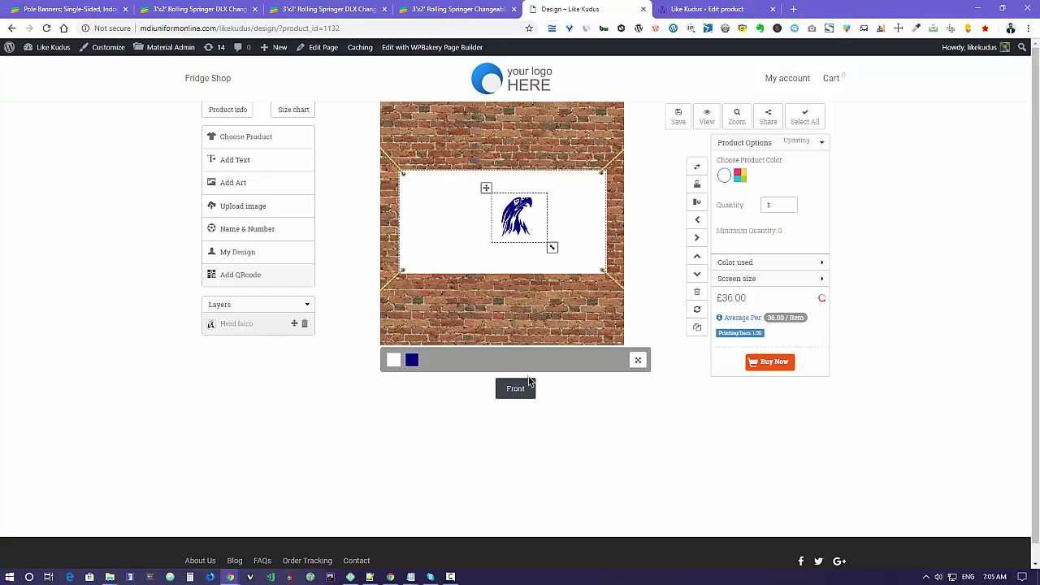
click(770, 366)
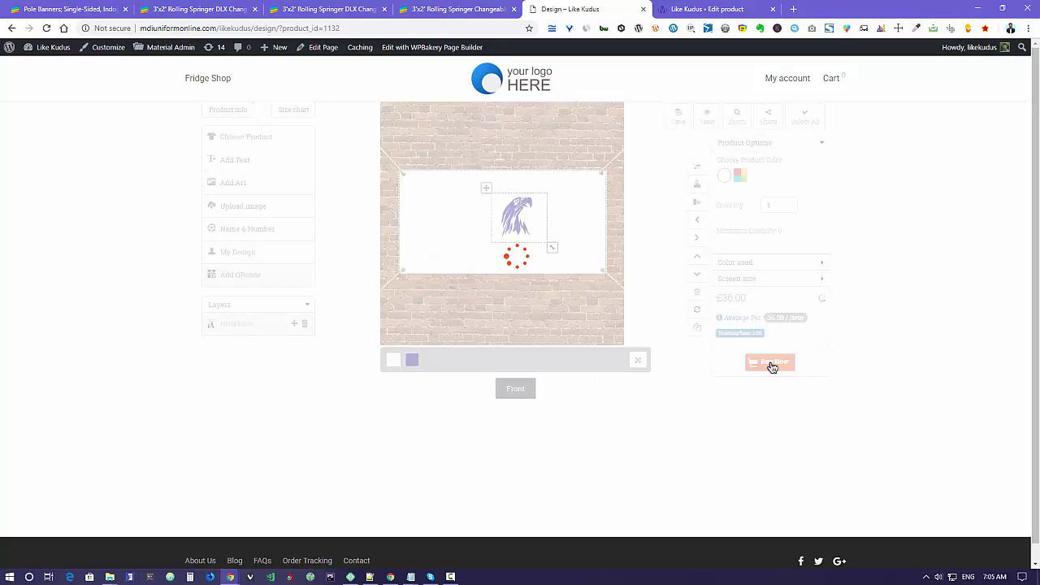